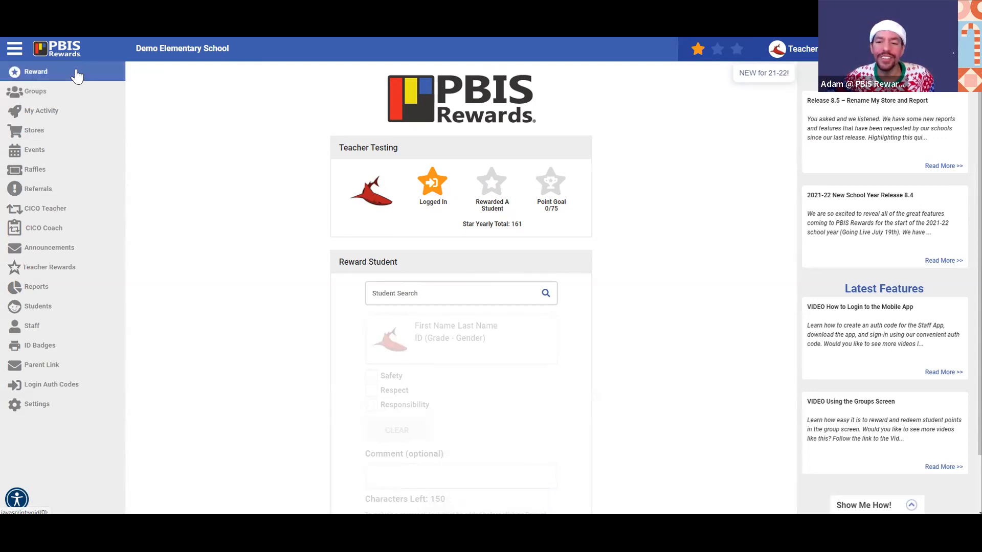
Start a new student record with first name "Blue" and last name "Group", and enter the student ID.
click(46, 310)
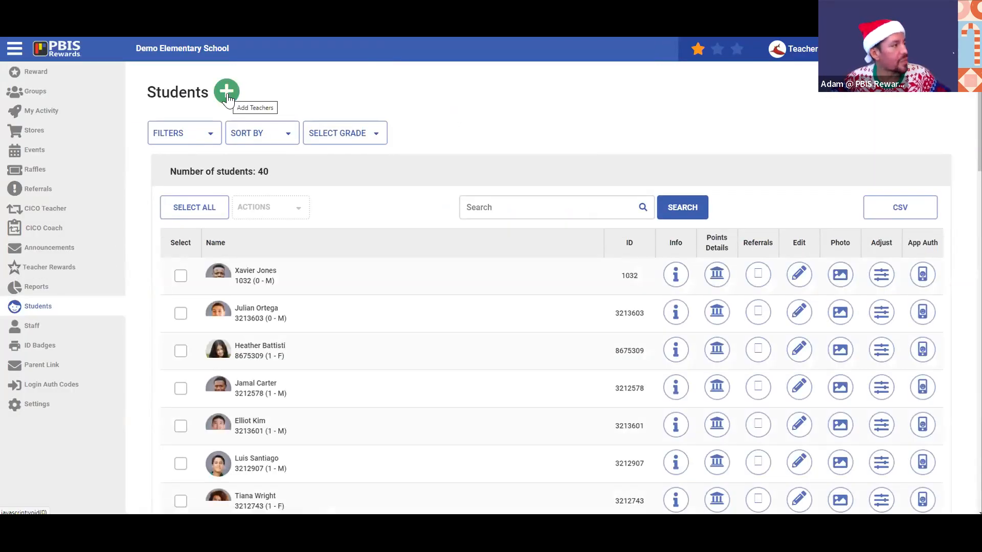
click(227, 92)
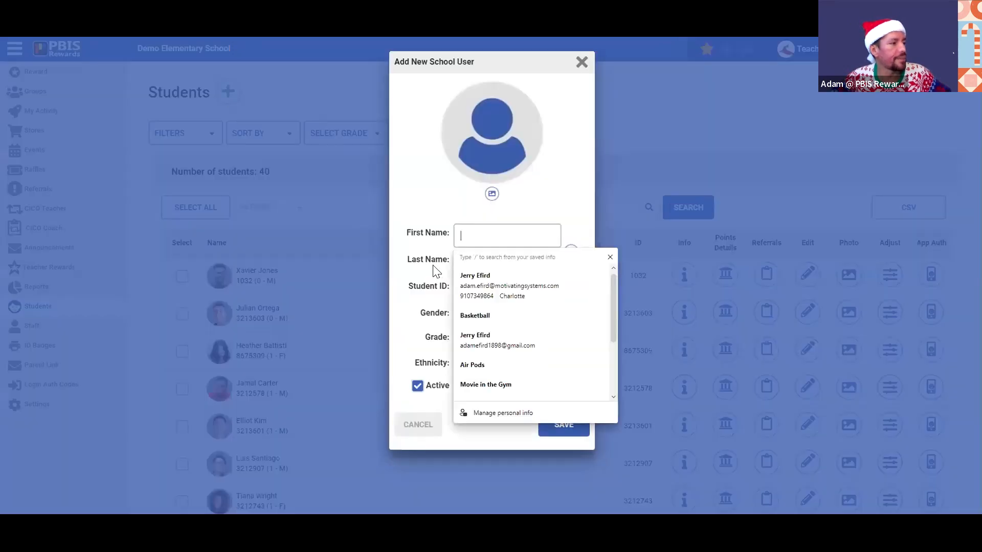
click(608, 256)
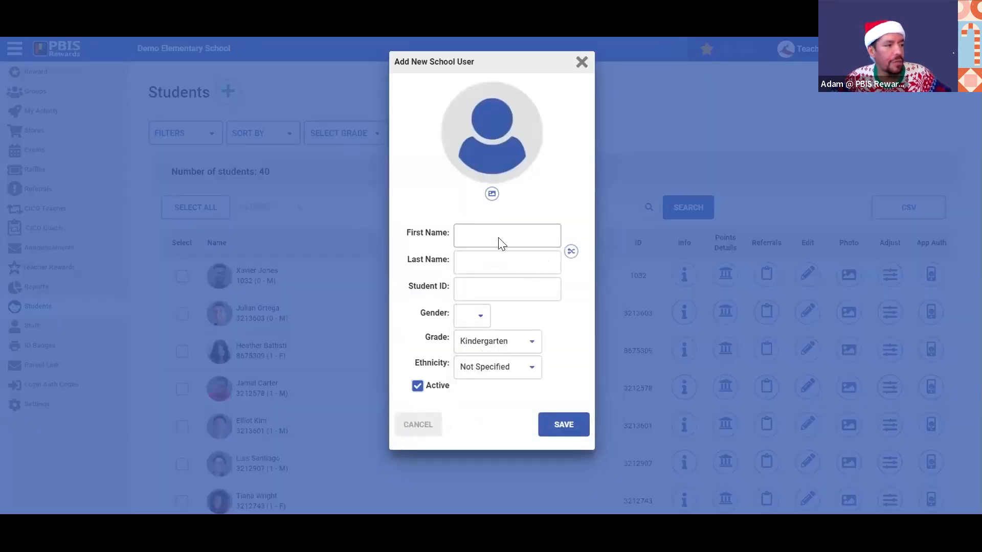
click(499, 240)
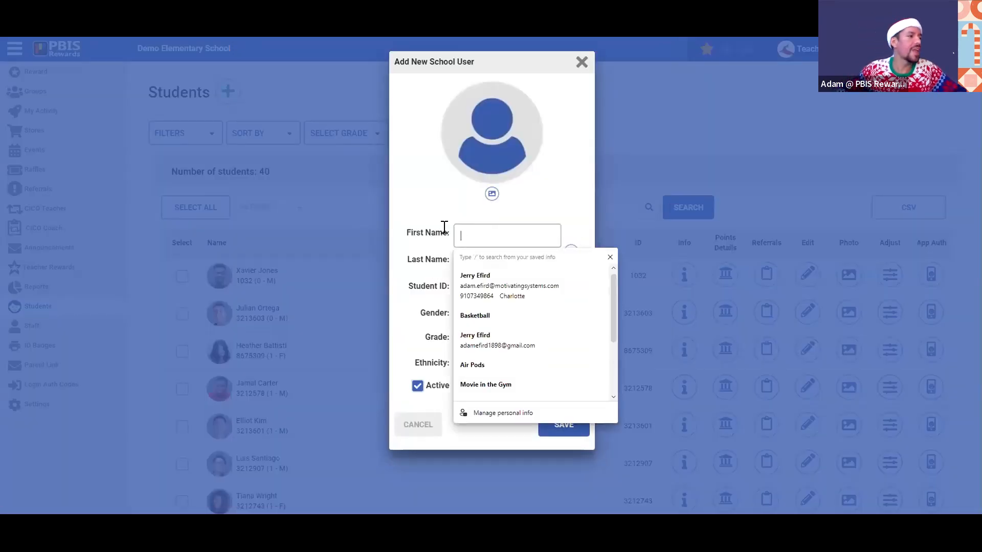
click(610, 257)
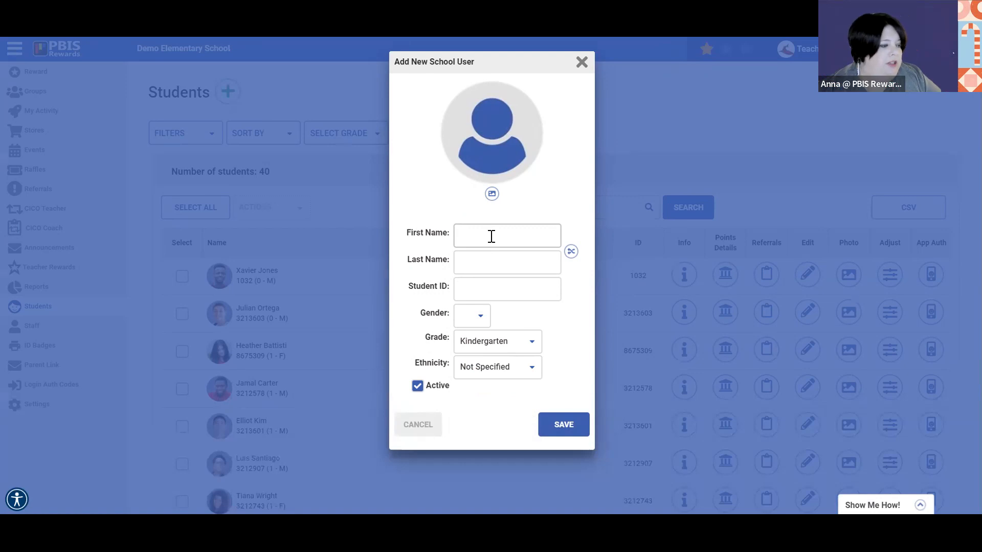
text(Blue)
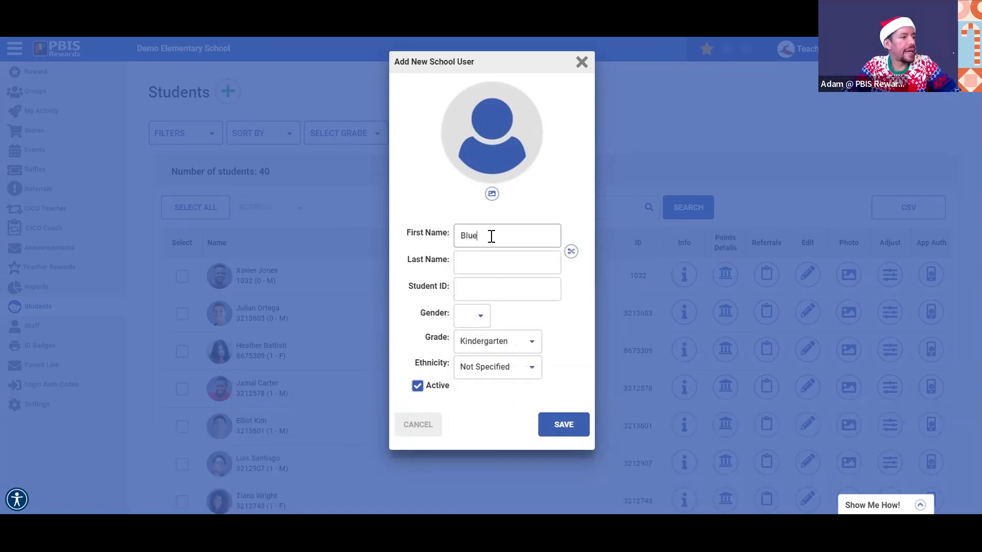
key(Tab)
text(Group)
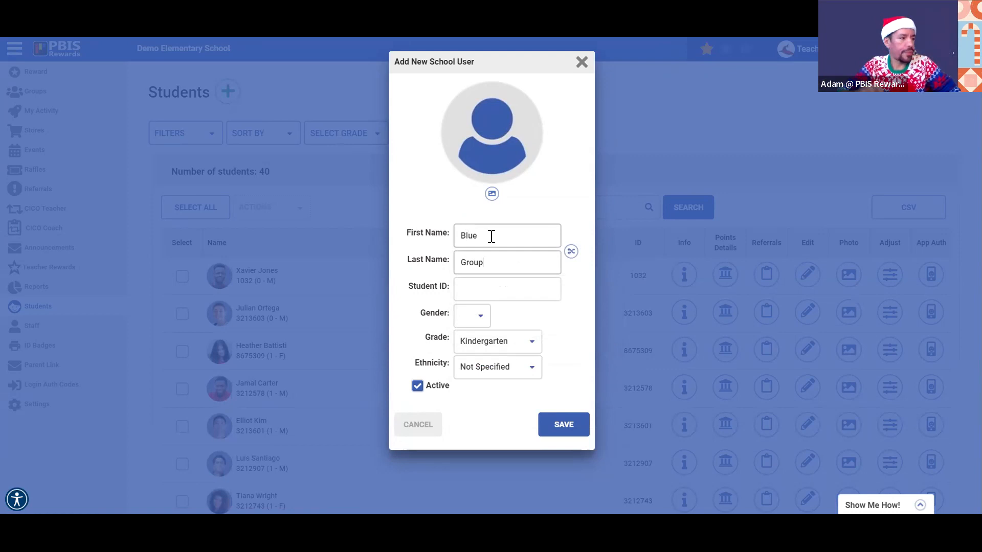
click(482, 280)
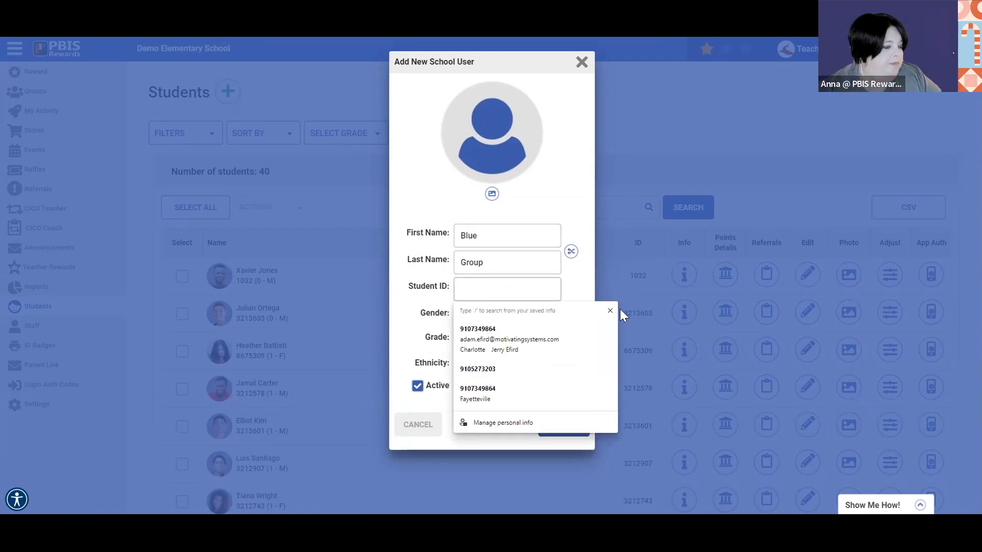
text(1225)
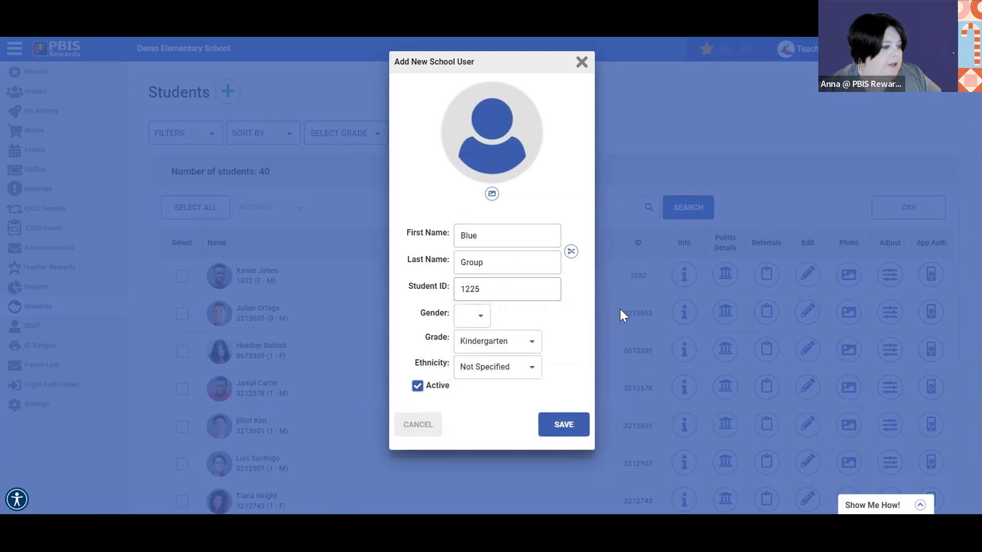
text(2021)
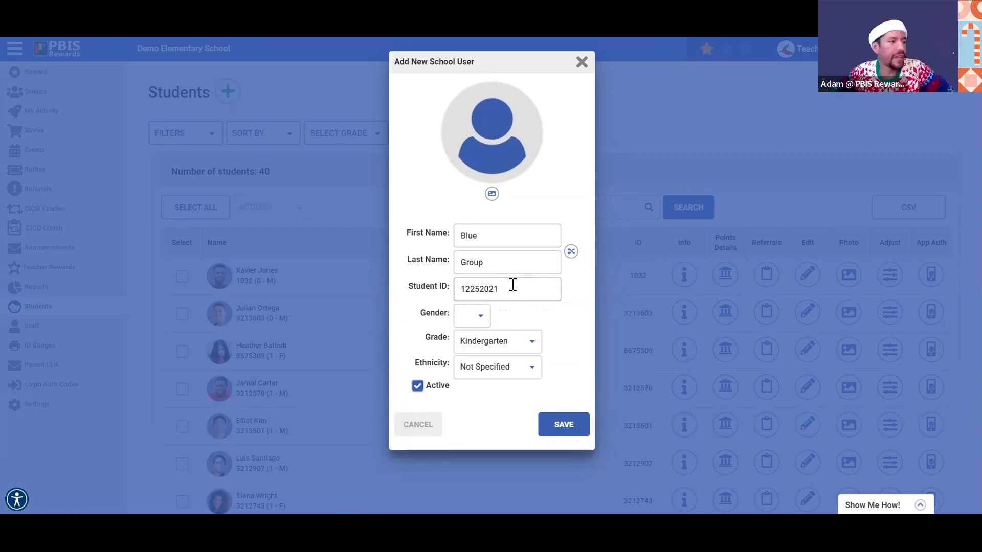
Set the new student's gender to N, grade to 5 and ethnicity to Not Specified.
click(477, 316)
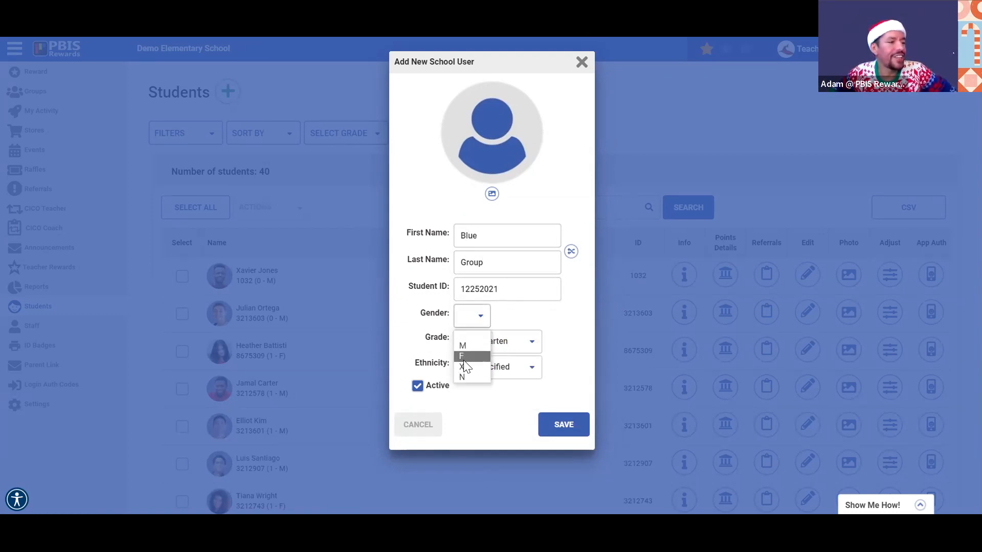
click(474, 376)
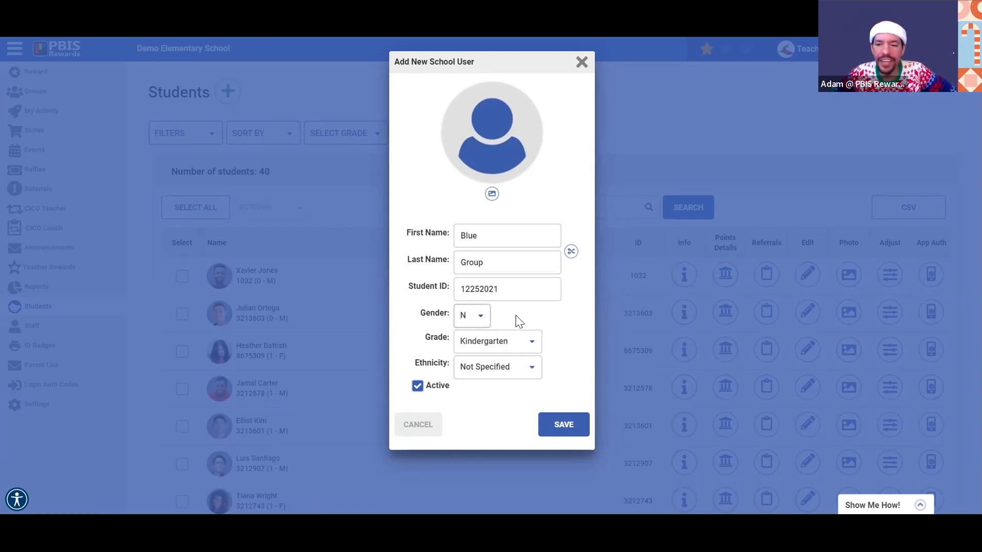
click(526, 347)
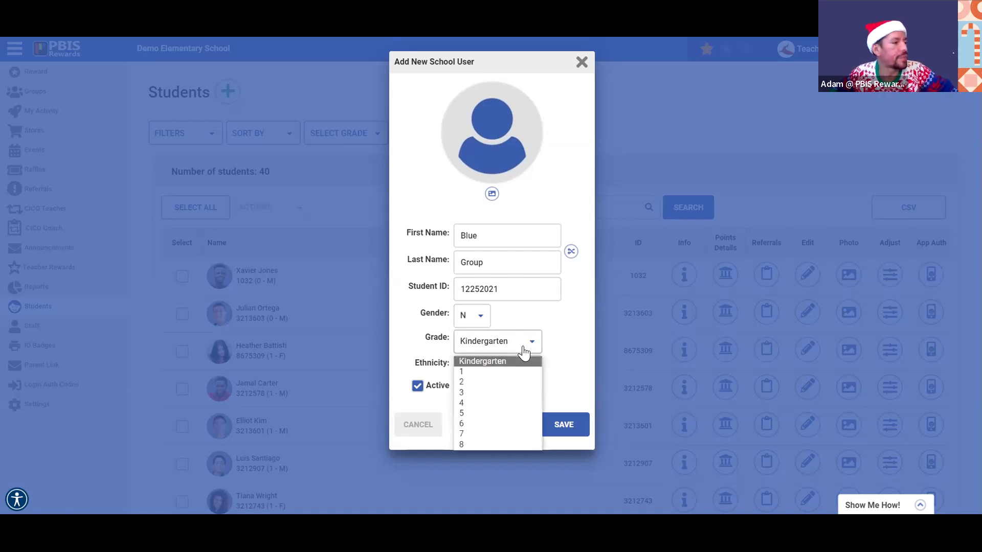
click(481, 414)
click(501, 375)
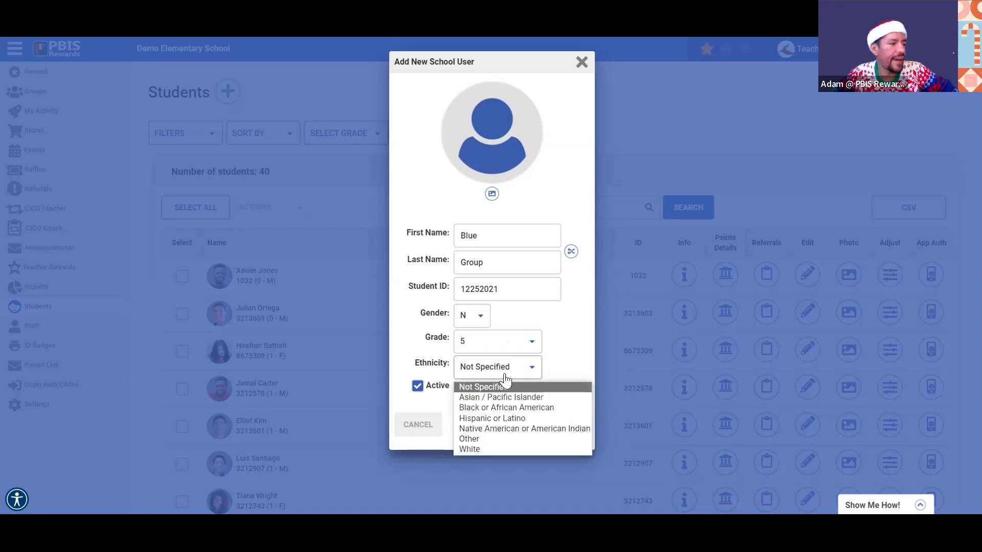
click(493, 387)
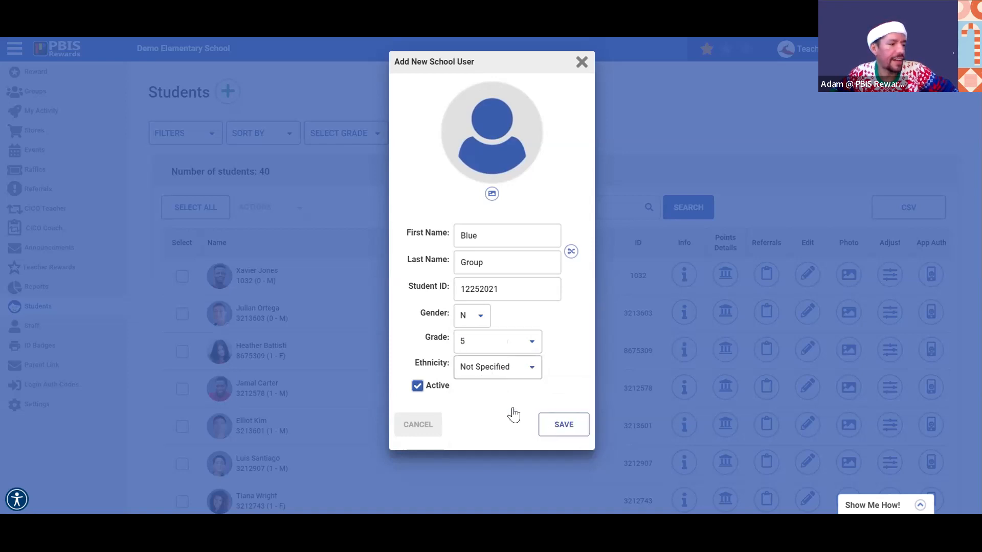
key(ctrl)
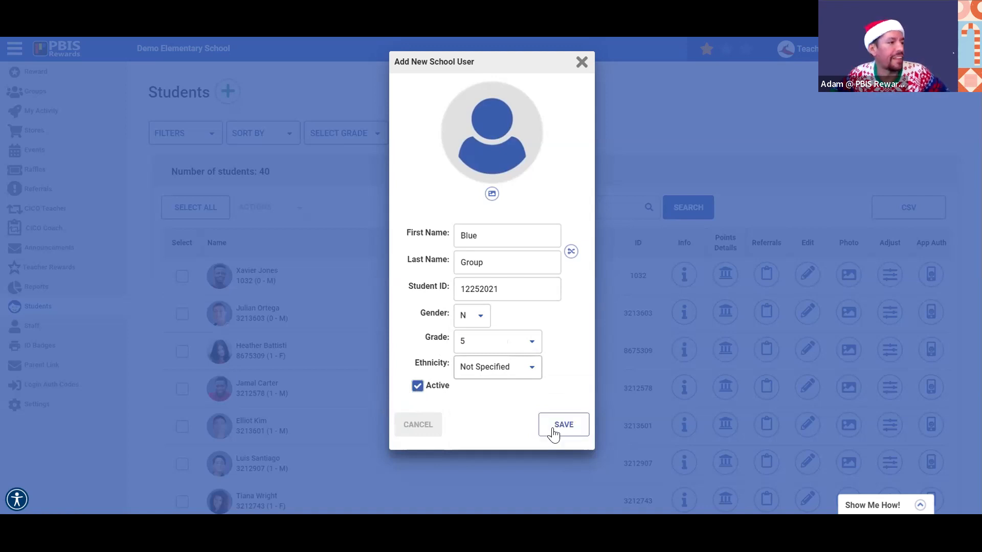
Add the Christmas Background image as the new student's photo and save the record.
click(490, 196)
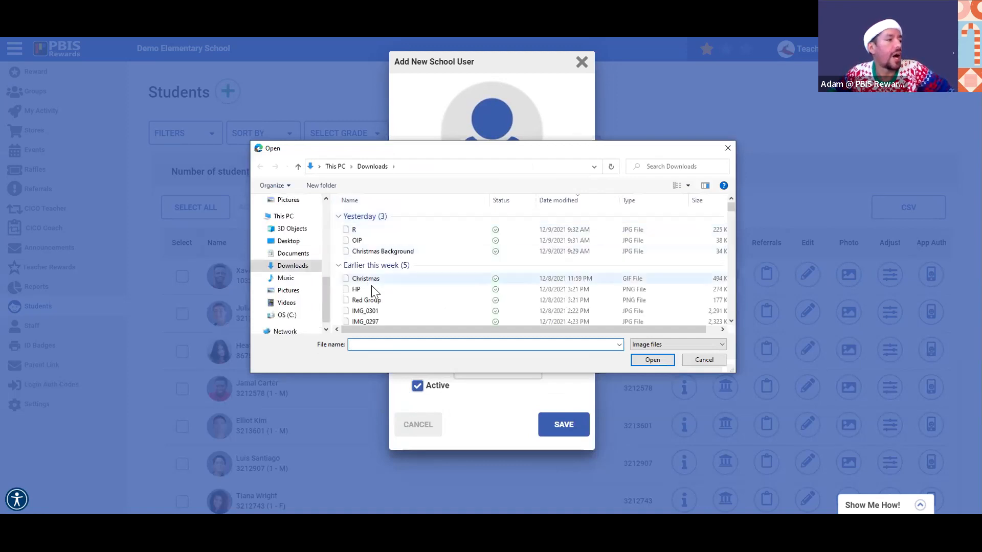
double_click(414, 252)
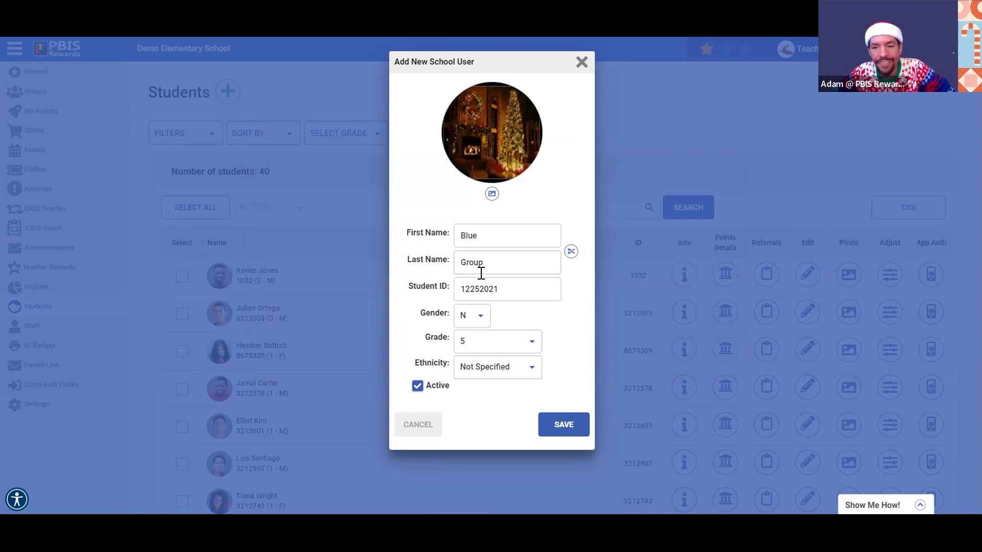
click(552, 425)
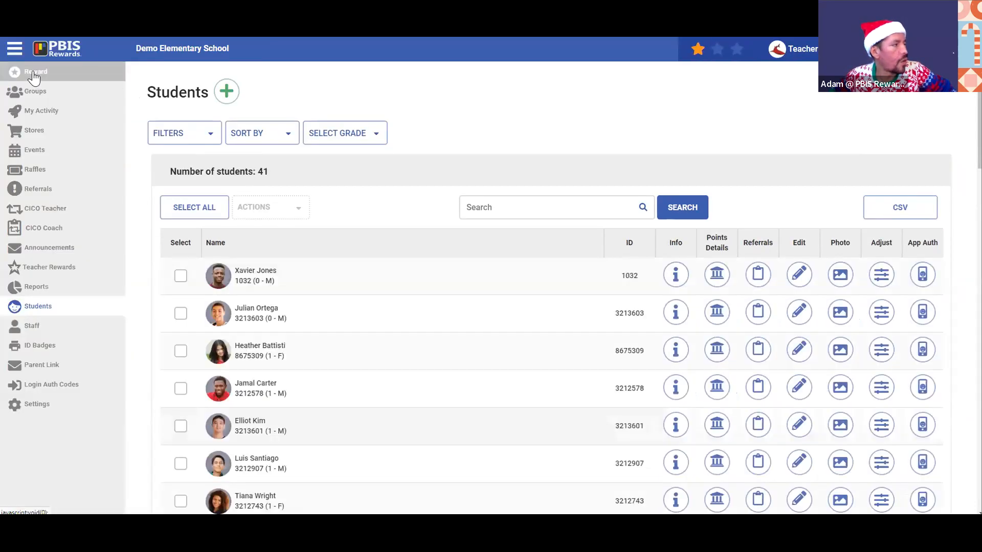
Reward the student account Red Group with 3 points for Safety, Respect and Responsibility.
click(34, 77)
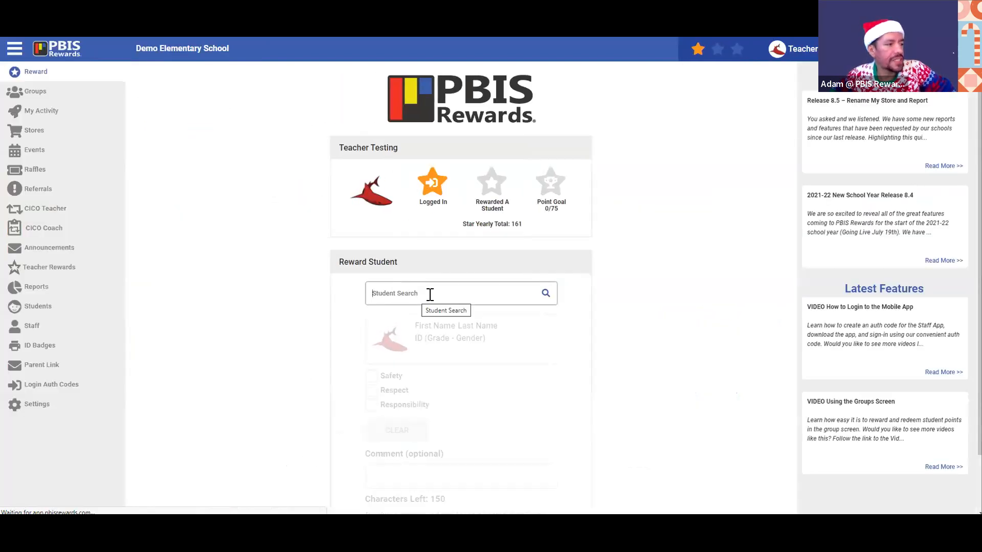
click(432, 299)
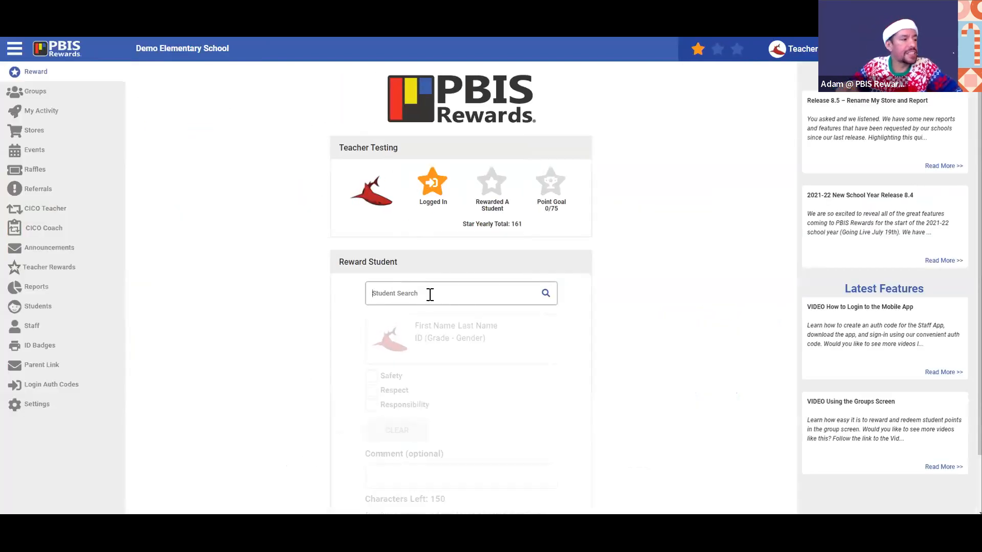
text(Red)
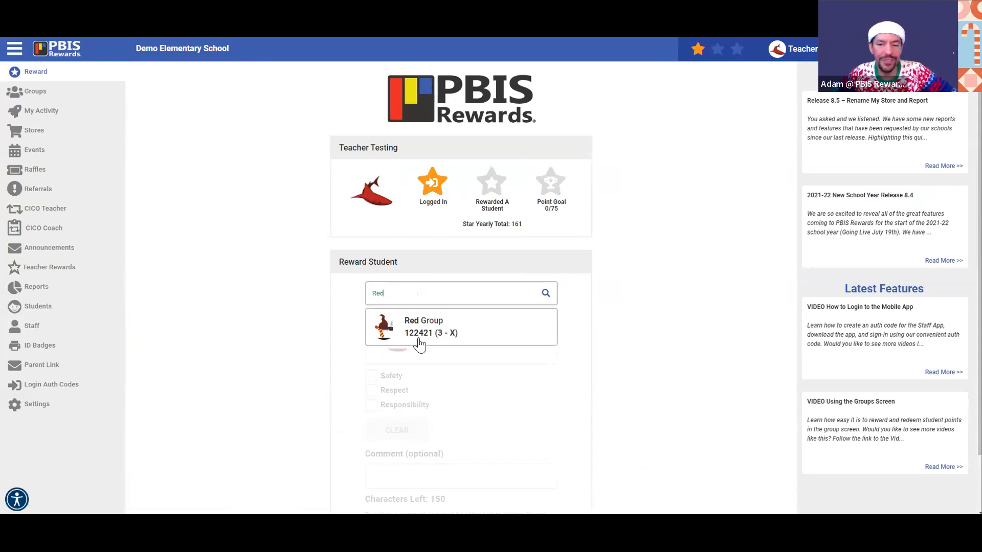
click(412, 322)
click(371, 396)
click(371, 410)
click(371, 425)
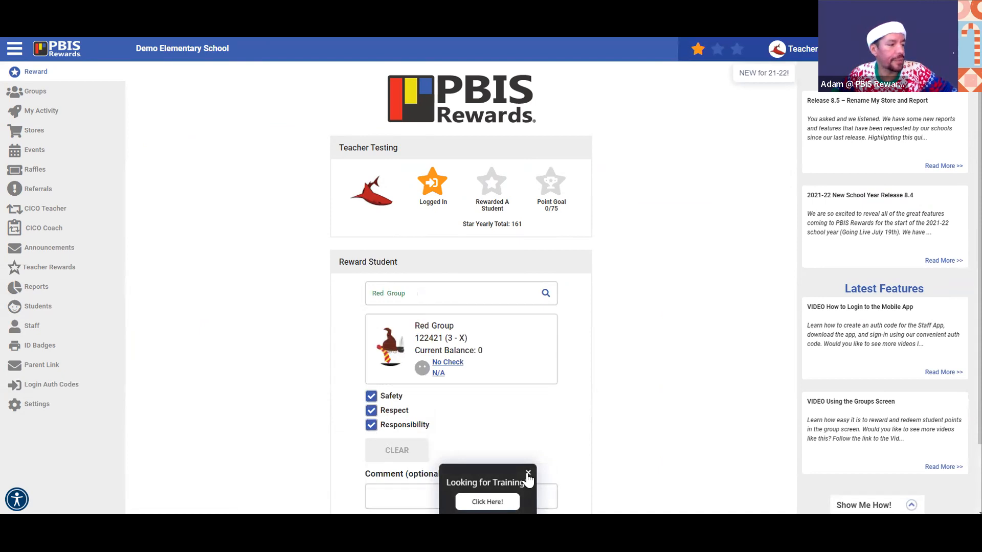
click(528, 472)
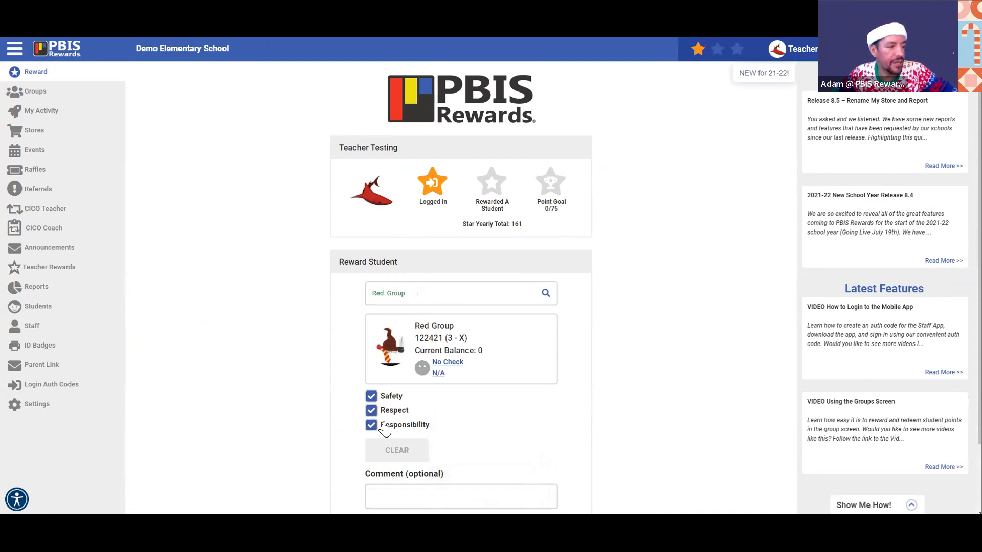
scroll(499, 446, down, 2)
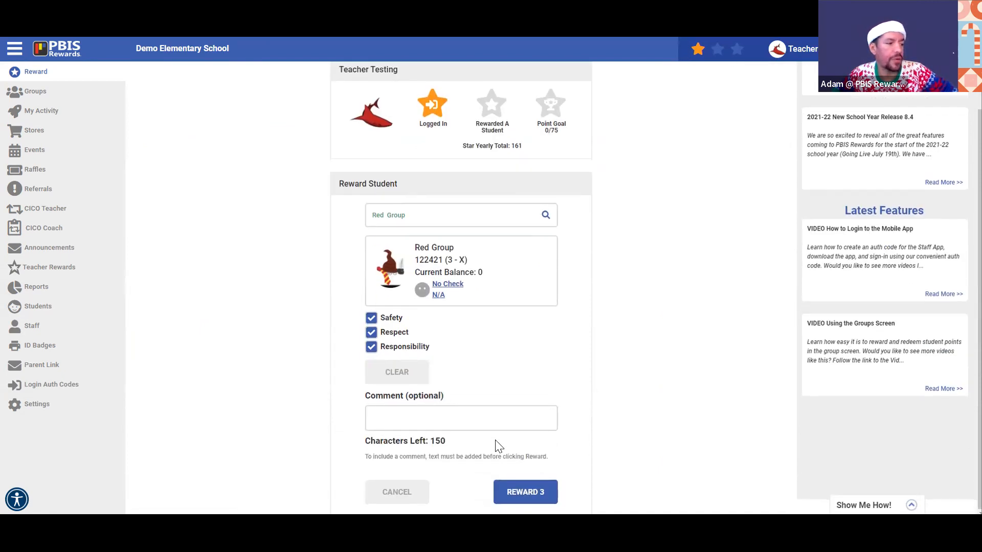
click(518, 493)
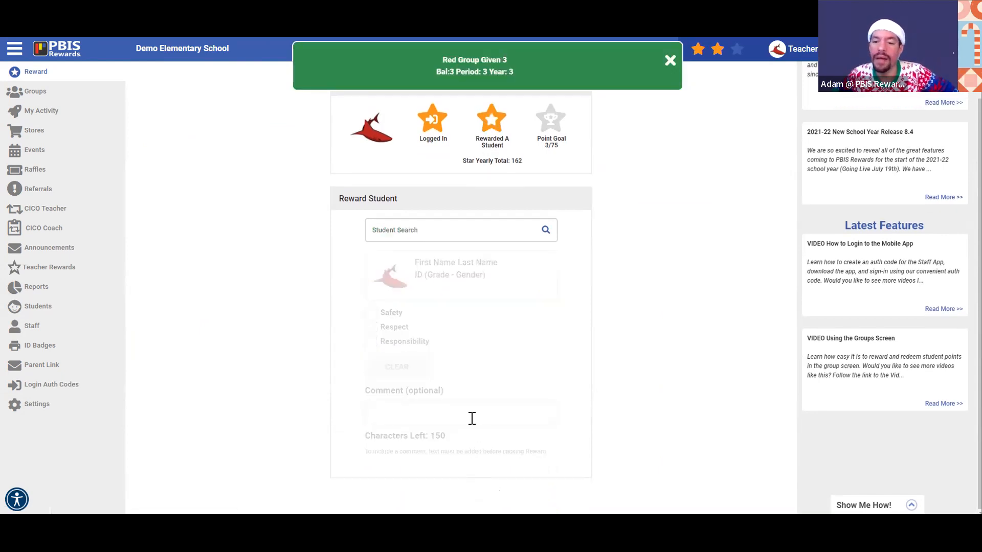
Reward the student account Blue Group with 3 points for Safety, Respect and Responsibility.
click(398, 231)
text(Blue)
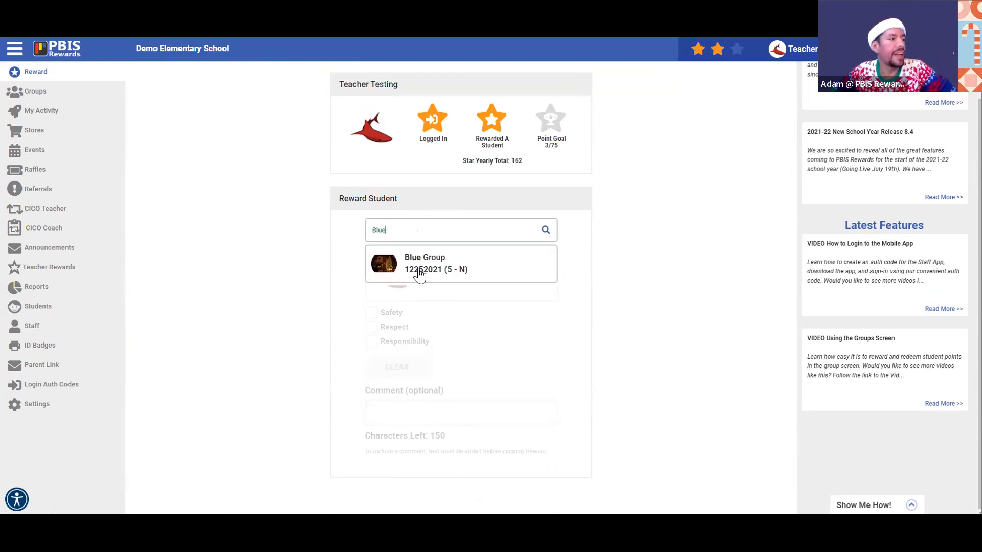
click(422, 274)
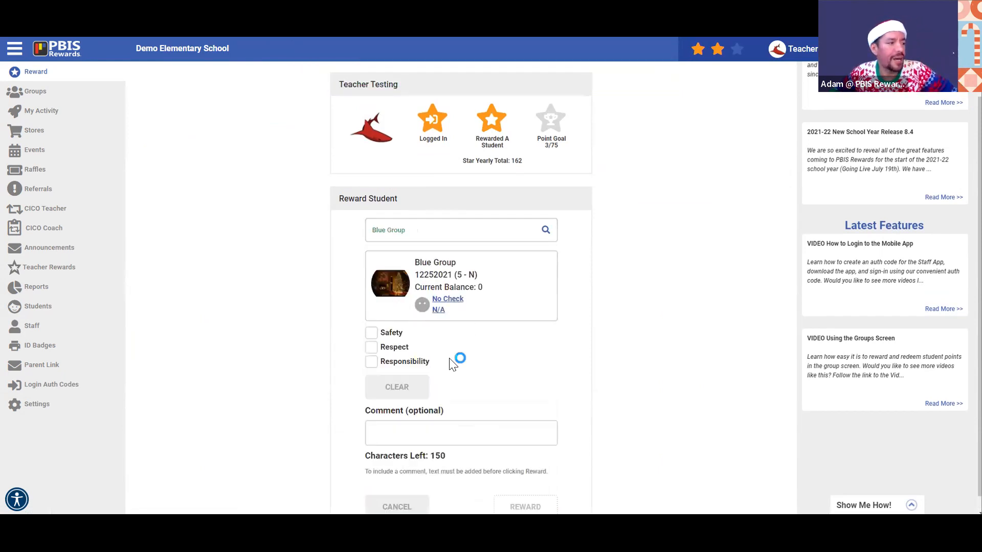
scroll(371, 321, down, 1)
click(371, 317)
click(372, 333)
click(371, 347)
click(534, 495)
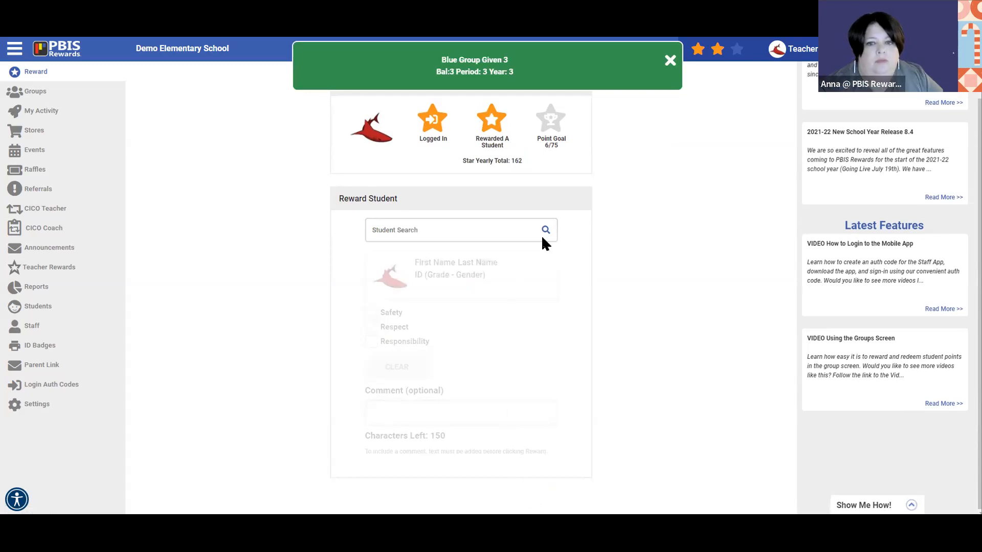
click(670, 61)
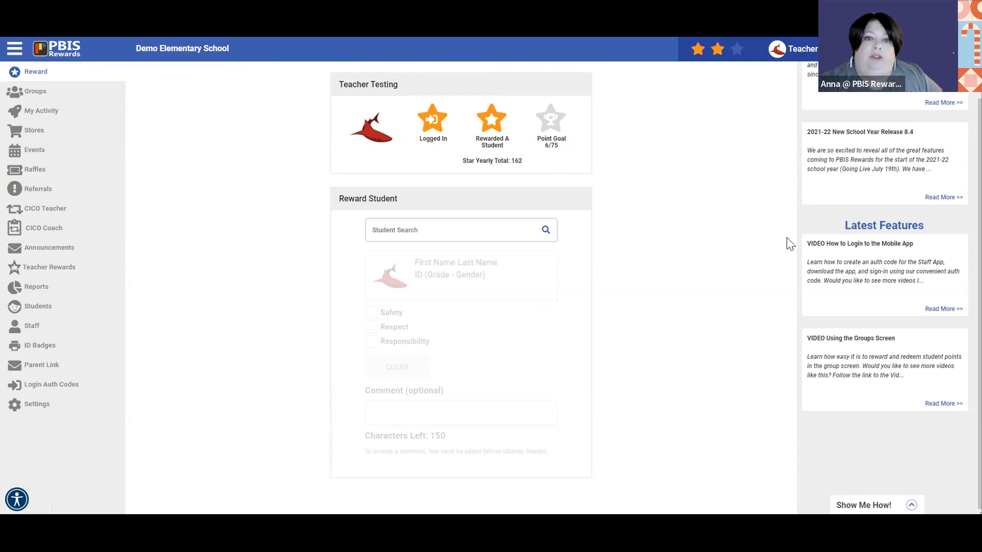
Create a student group named Blue Group with the subject Other.
click(85, 101)
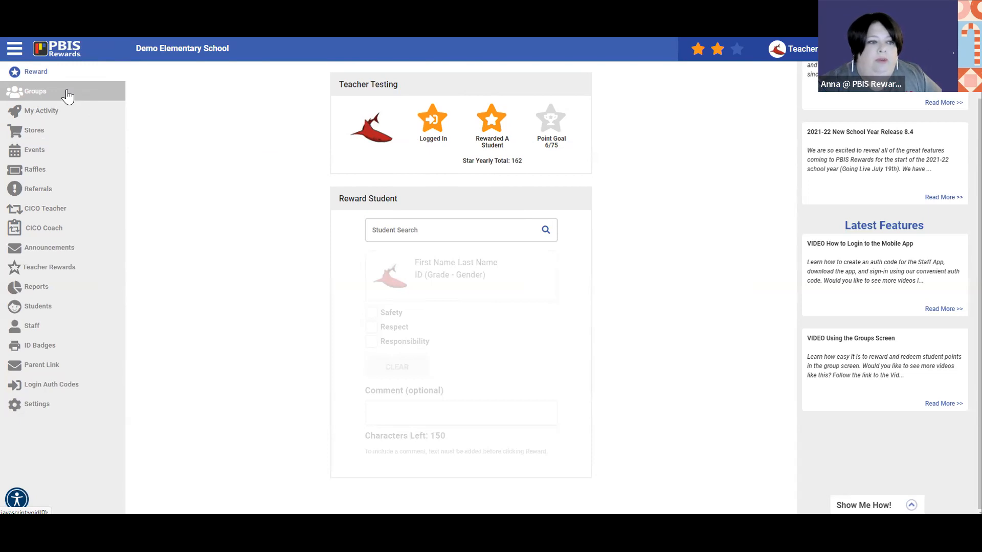
click(68, 96)
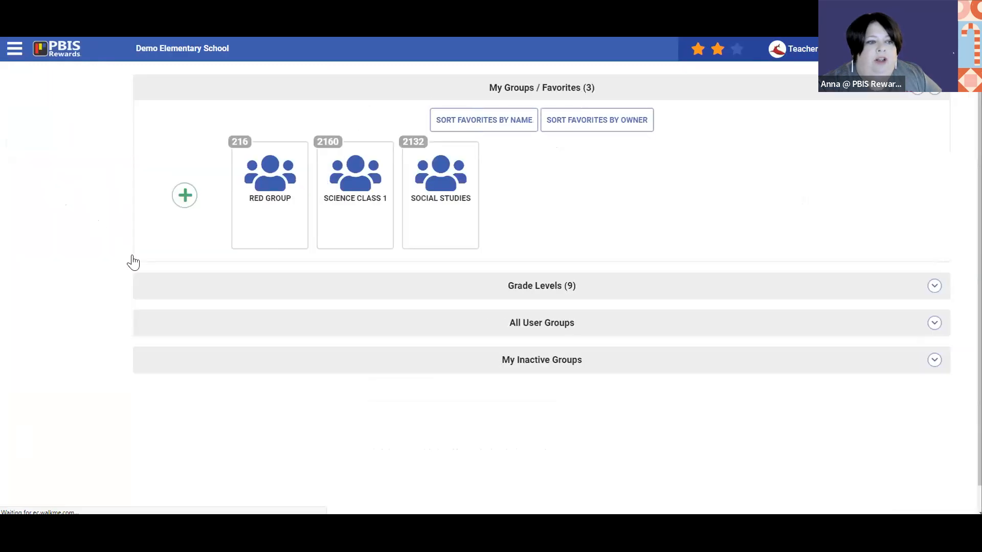
click(184, 198)
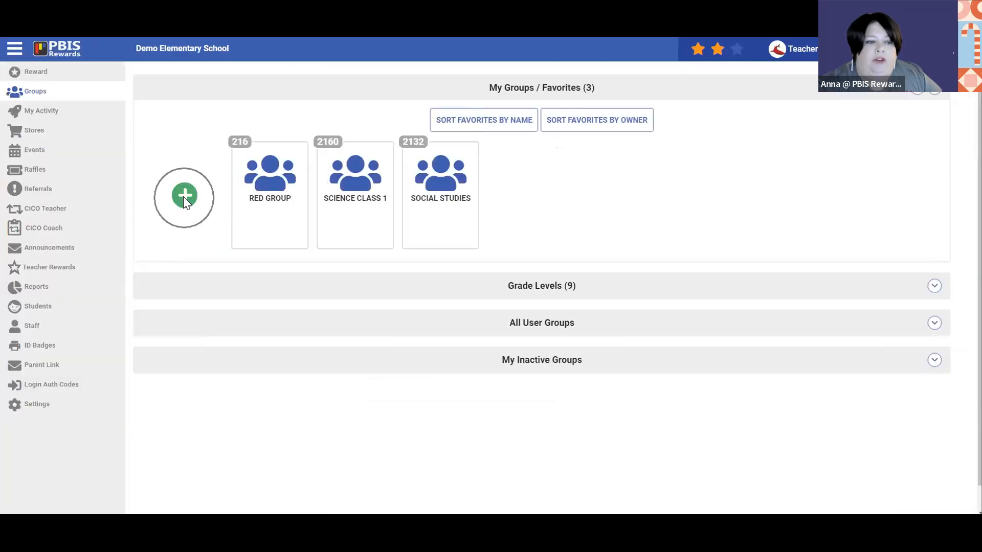
click(184, 202)
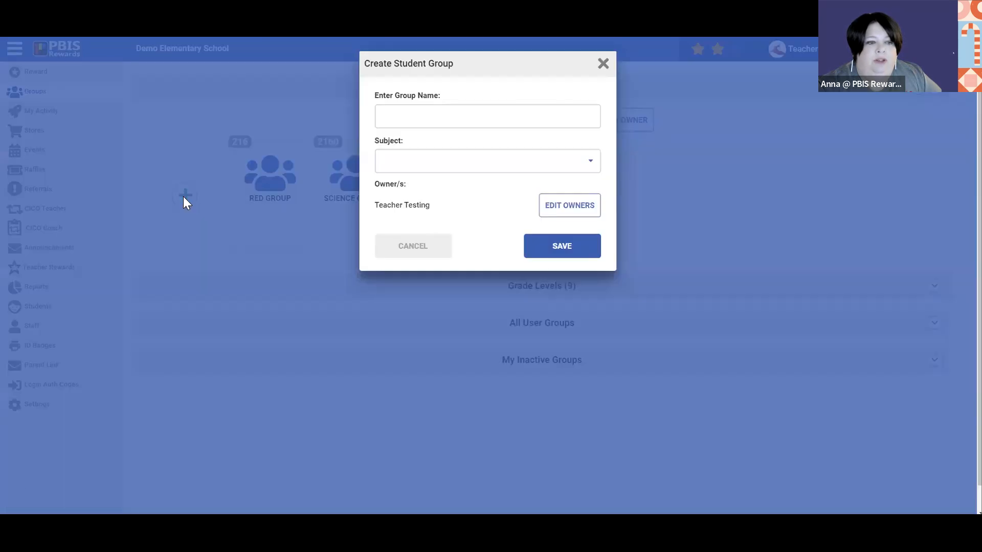
click(481, 123)
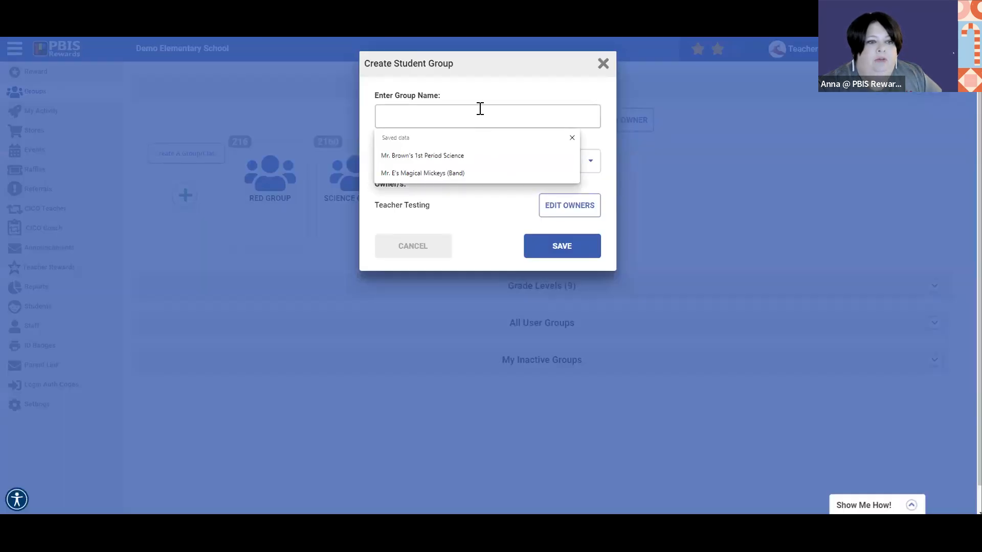
text(Blue Group)
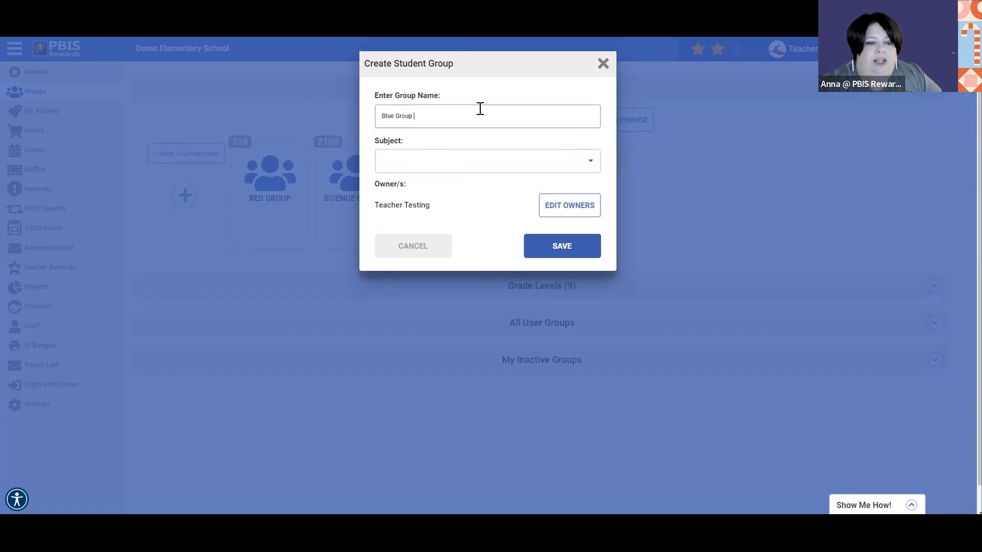
click(507, 162)
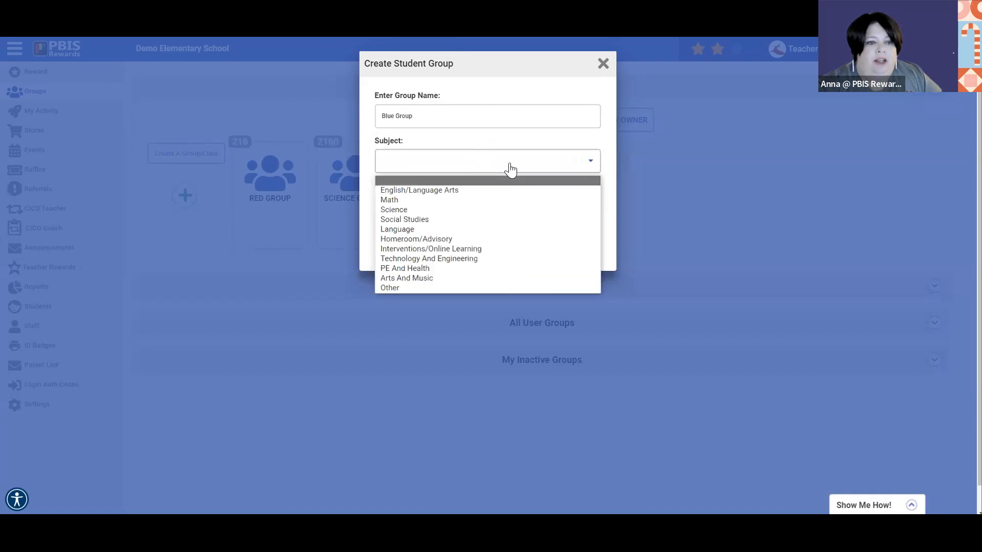
click(429, 288)
click(561, 252)
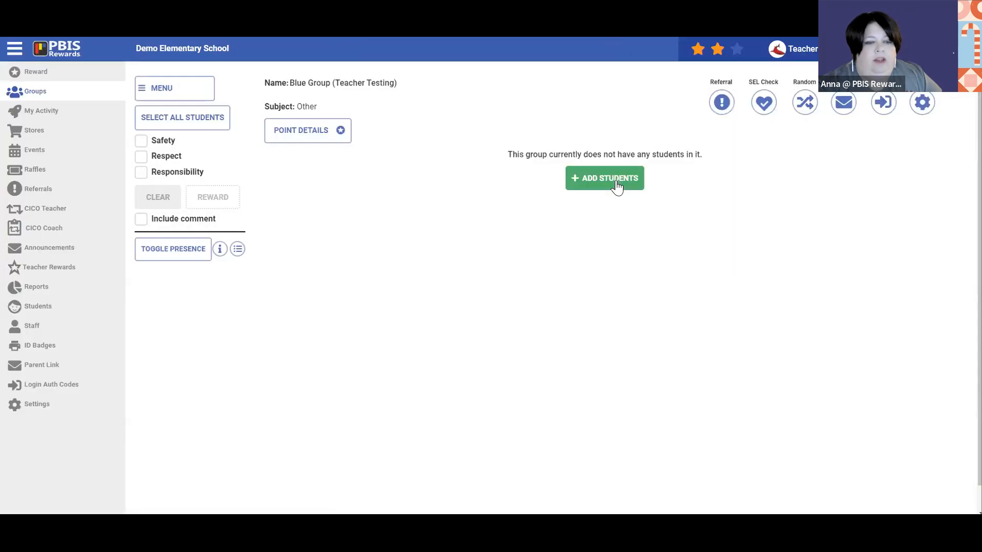
Add three students to Blue Group by searching for their first names, and save the group.
click(616, 180)
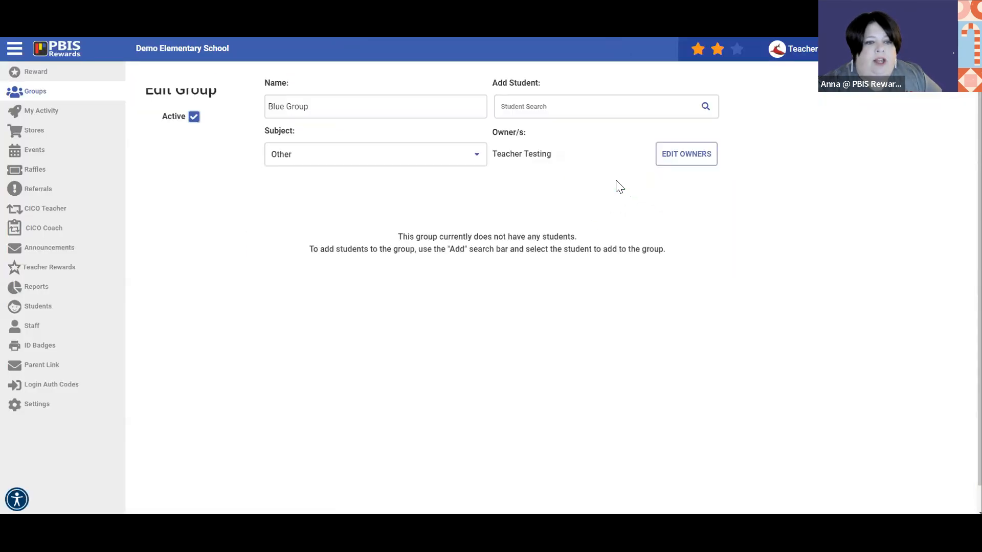
click(520, 100)
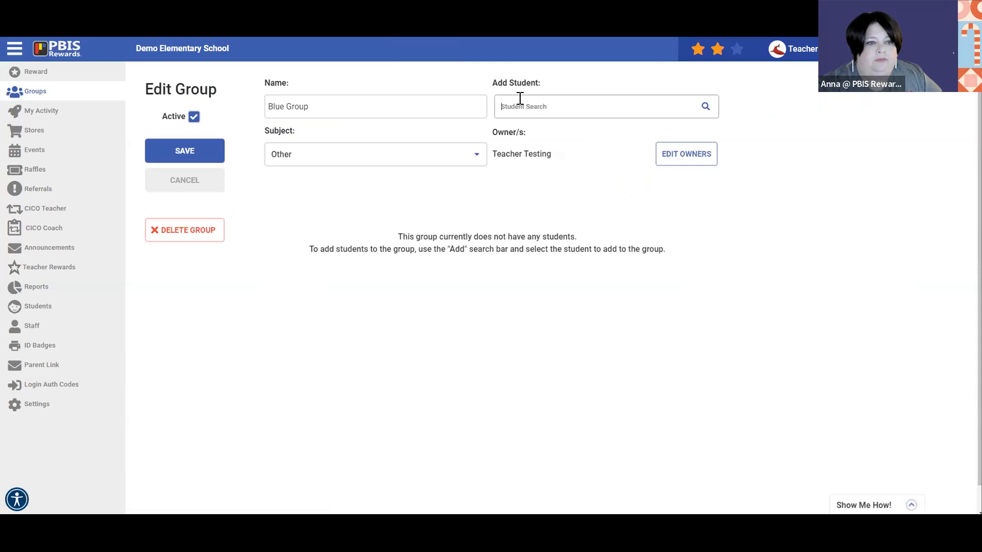
text(Mia)
click(527, 142)
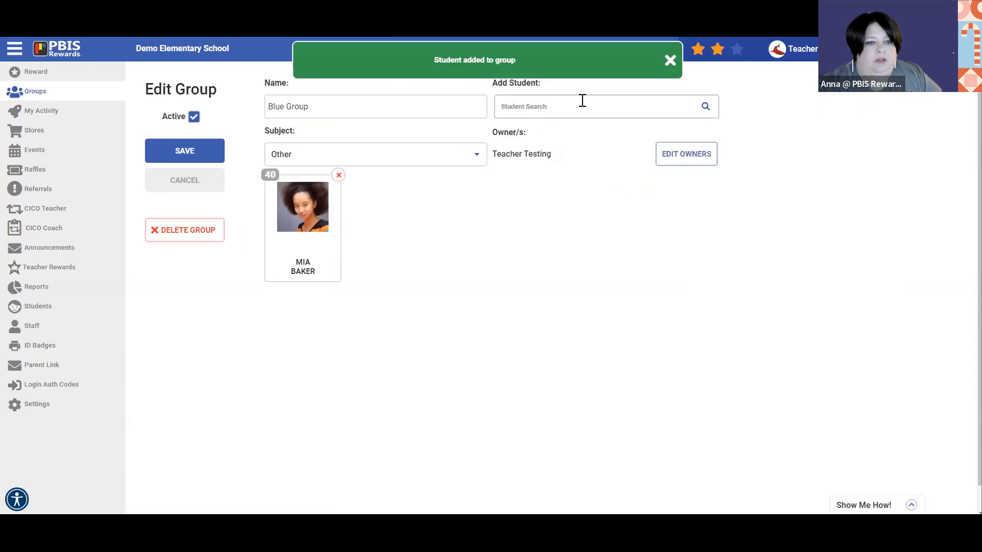
text(Lucas)
click(610, 142)
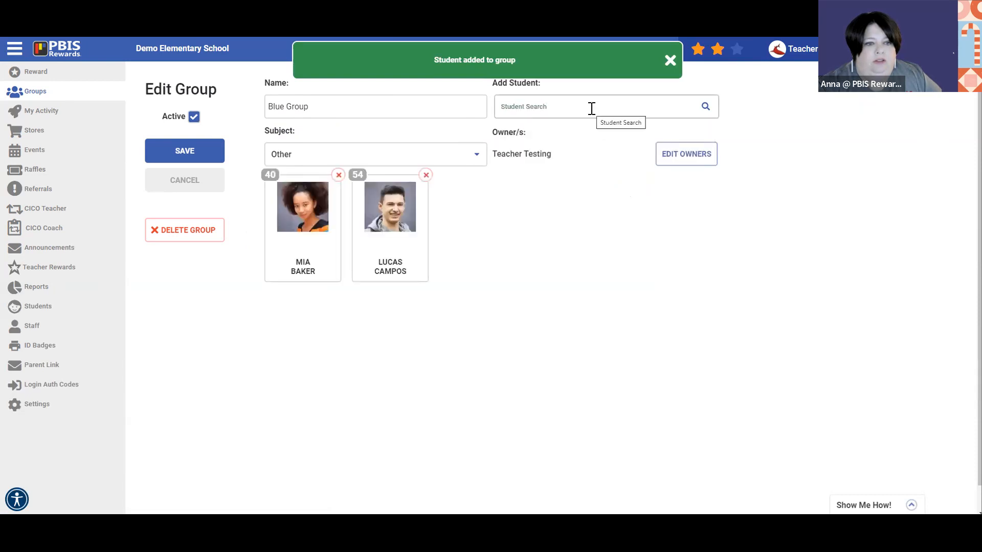
text(vi)
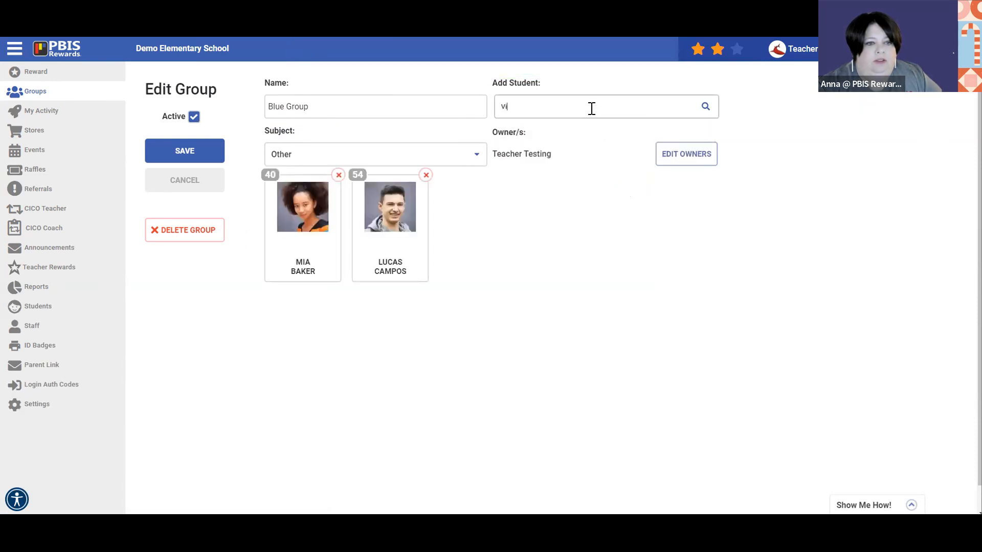
text(c)
click(588, 137)
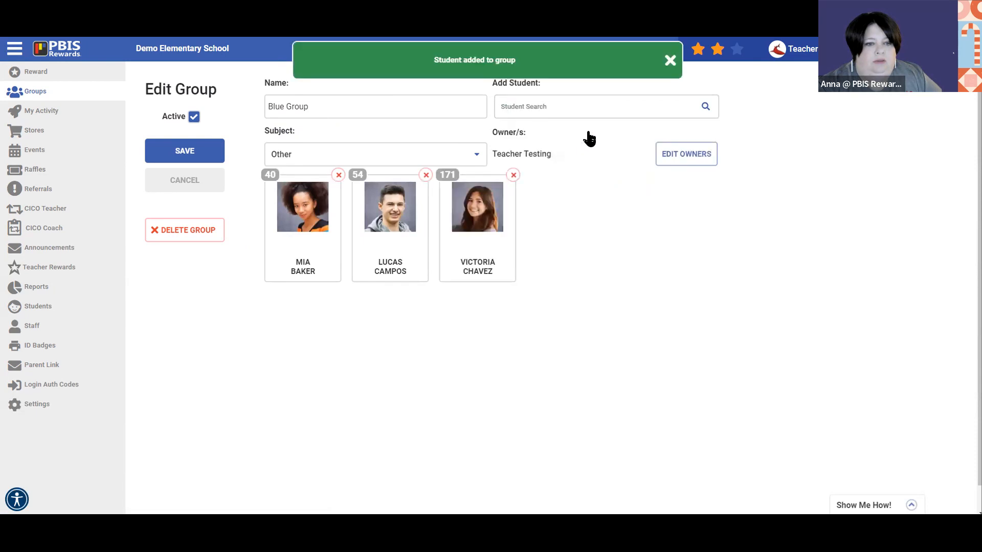
click(185, 155)
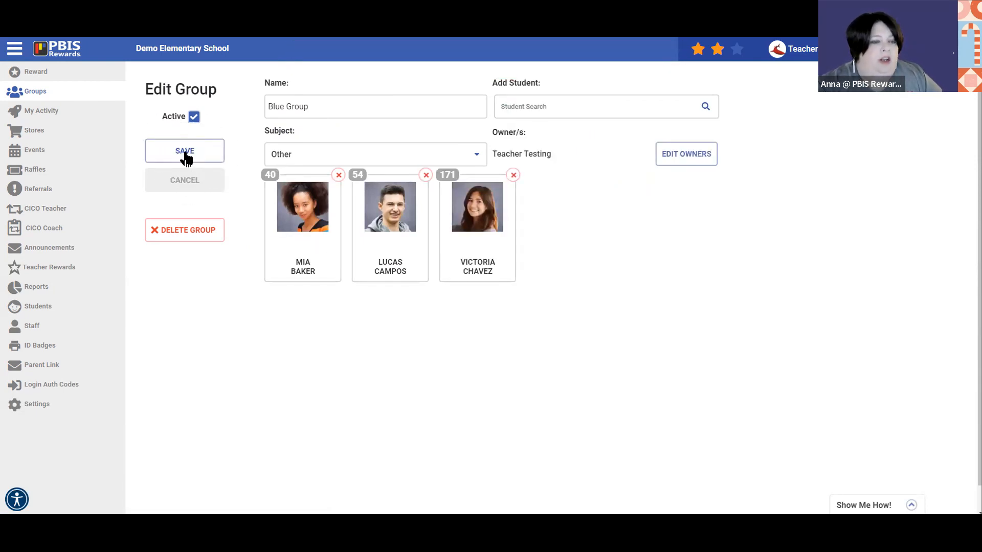
click(185, 156)
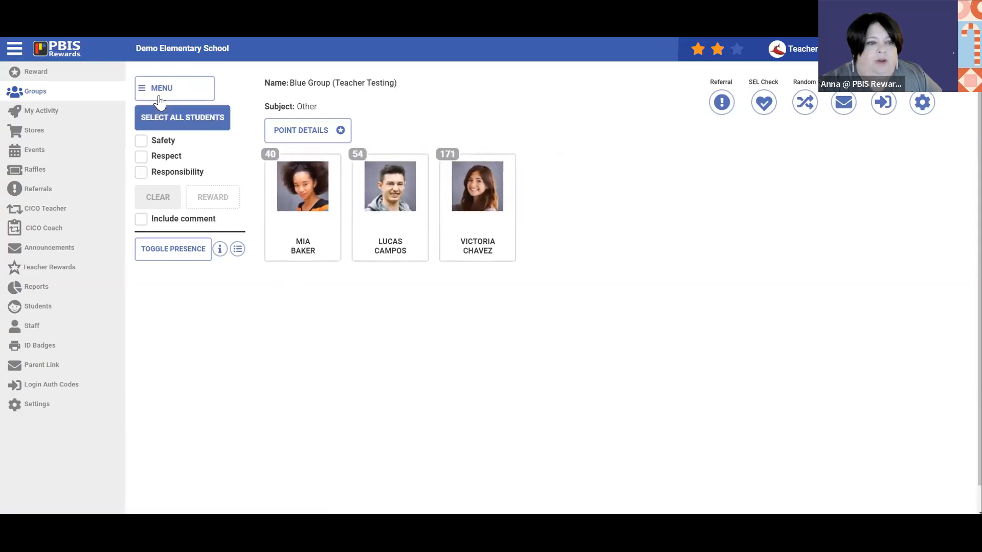
Reward all students in Blue Group with 2 points for Respect and Responsibility.
click(162, 121)
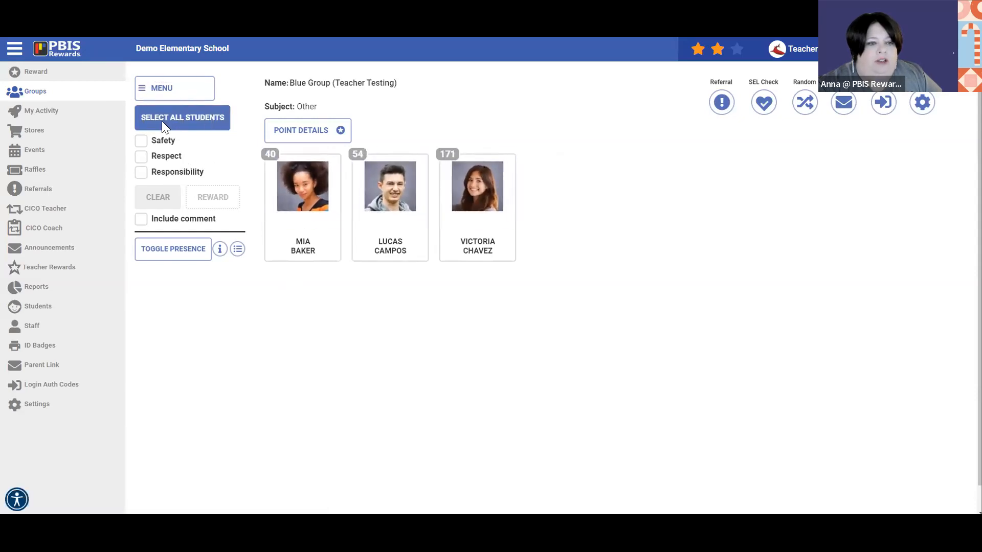
click(148, 159)
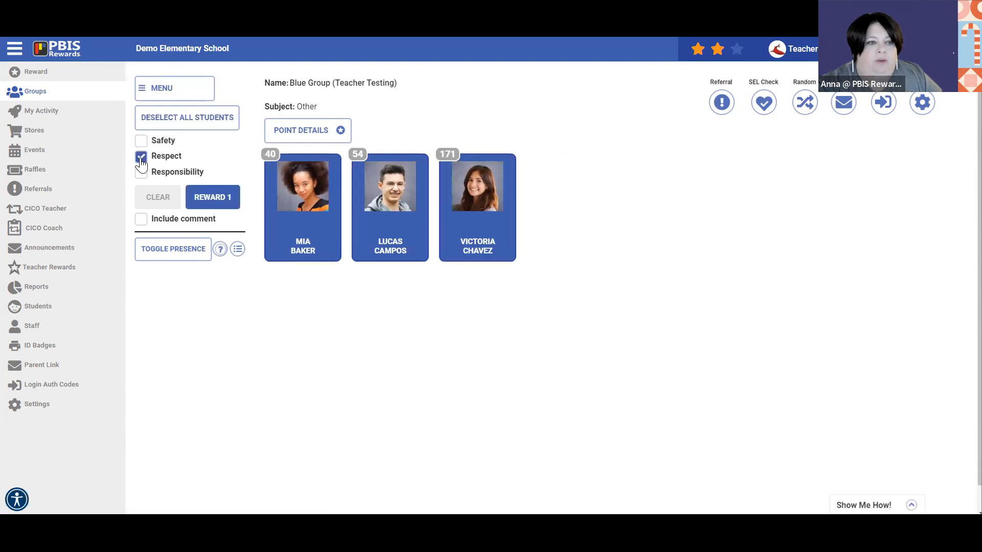
click(142, 173)
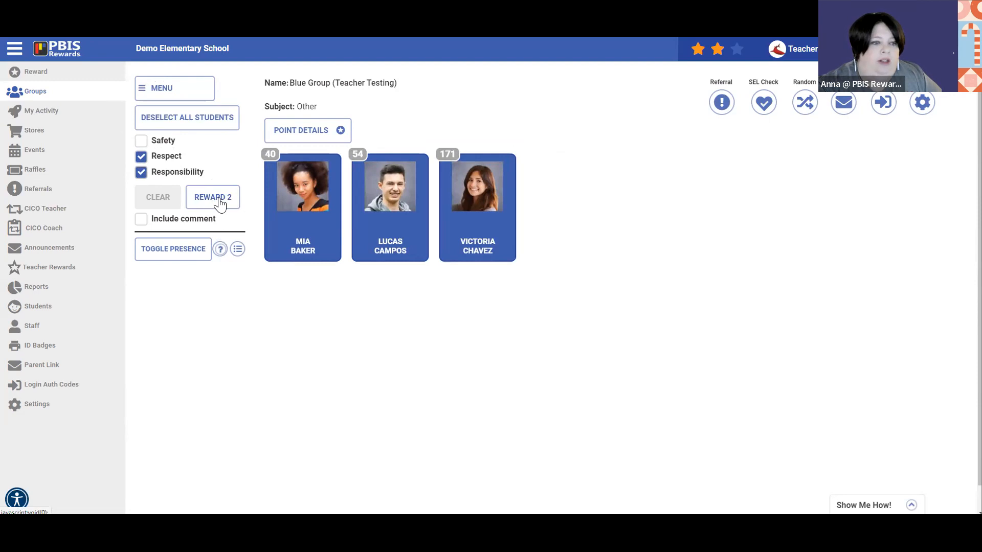
click(219, 199)
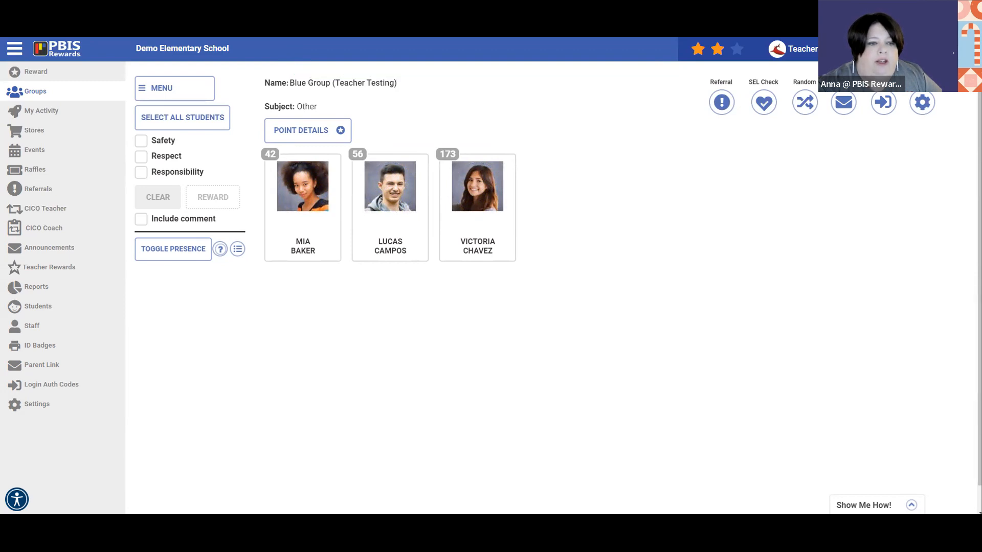
Reward only the third student in Blue Group with 1 point for Responsibility.
click(506, 200)
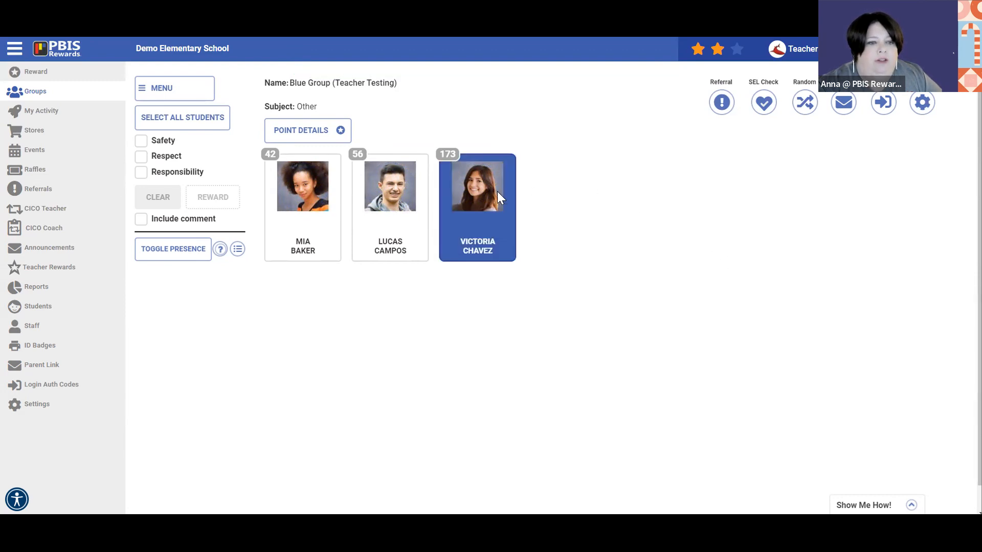
click(142, 172)
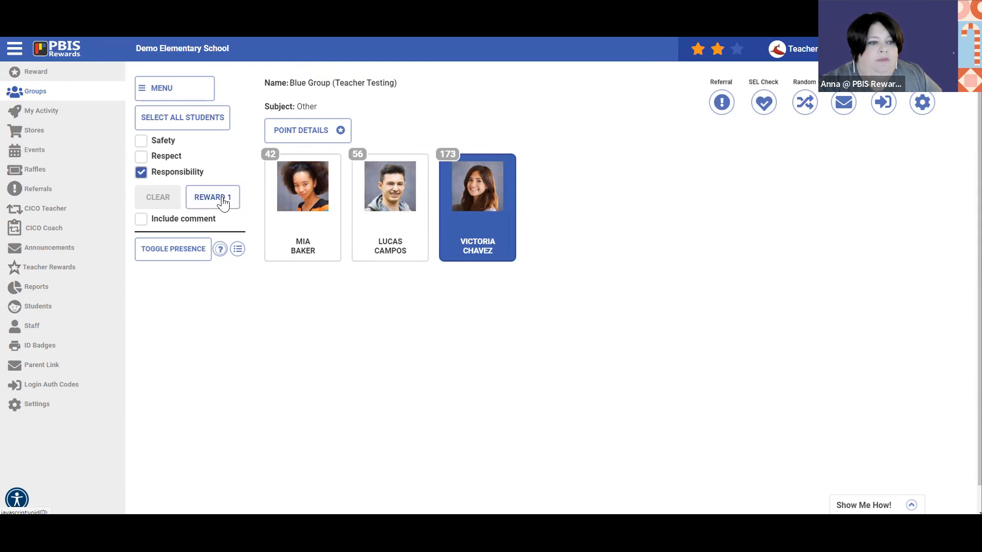
click(223, 201)
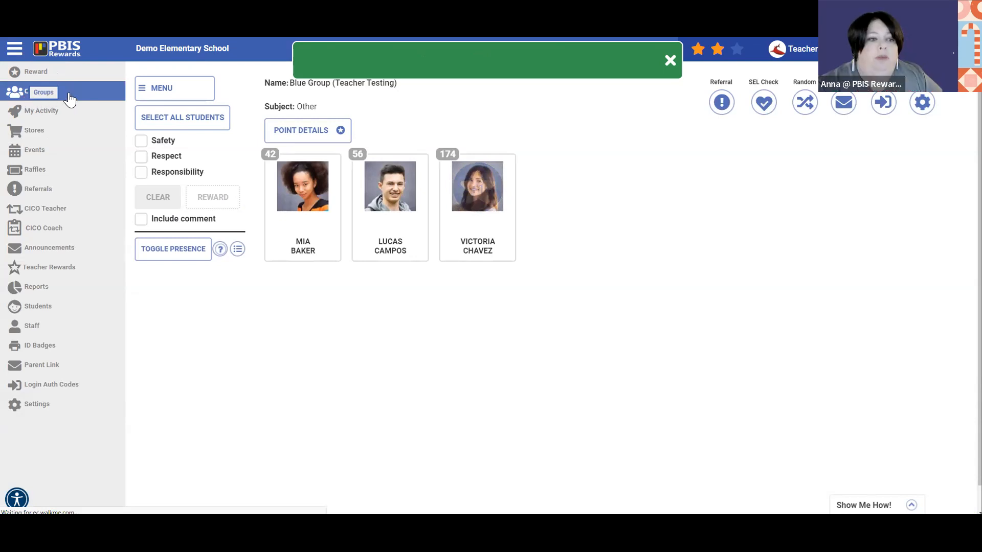
Create another student group named House System with the subject Other.
click(46, 97)
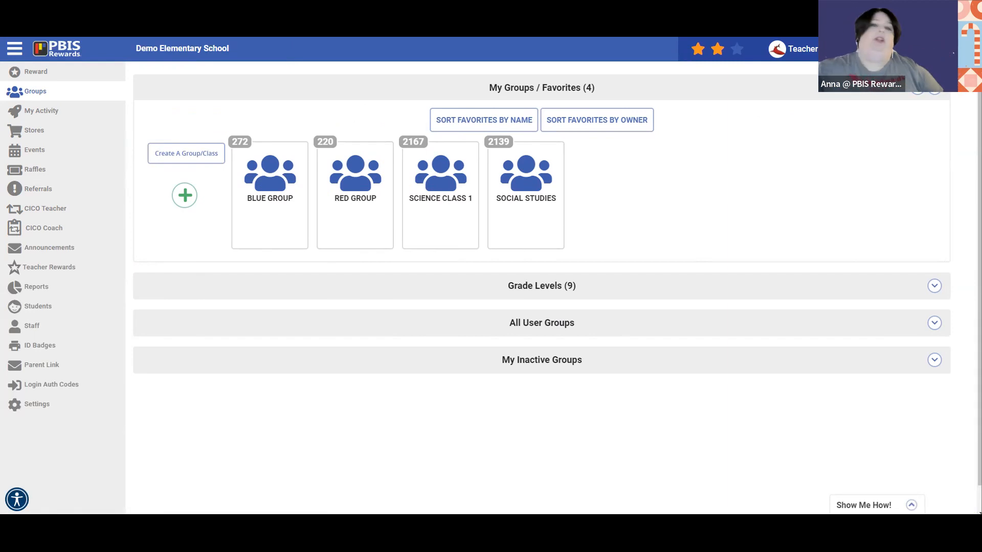
click(190, 197)
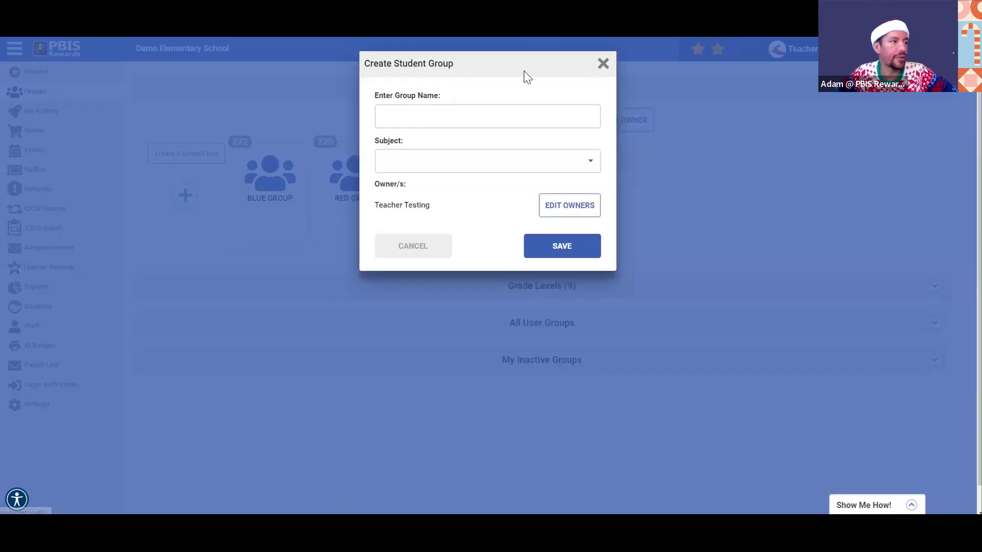
click(488, 116)
text(House)
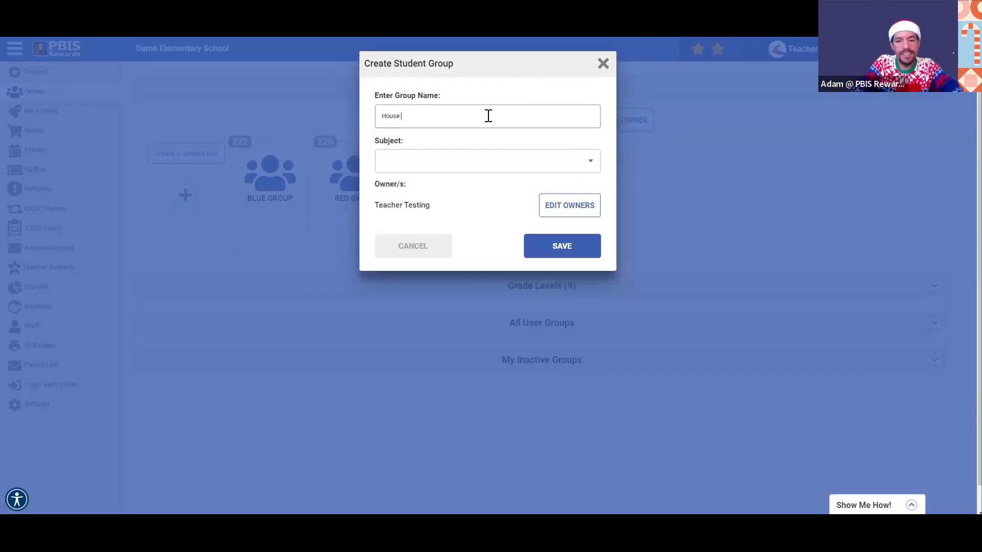
text( System)
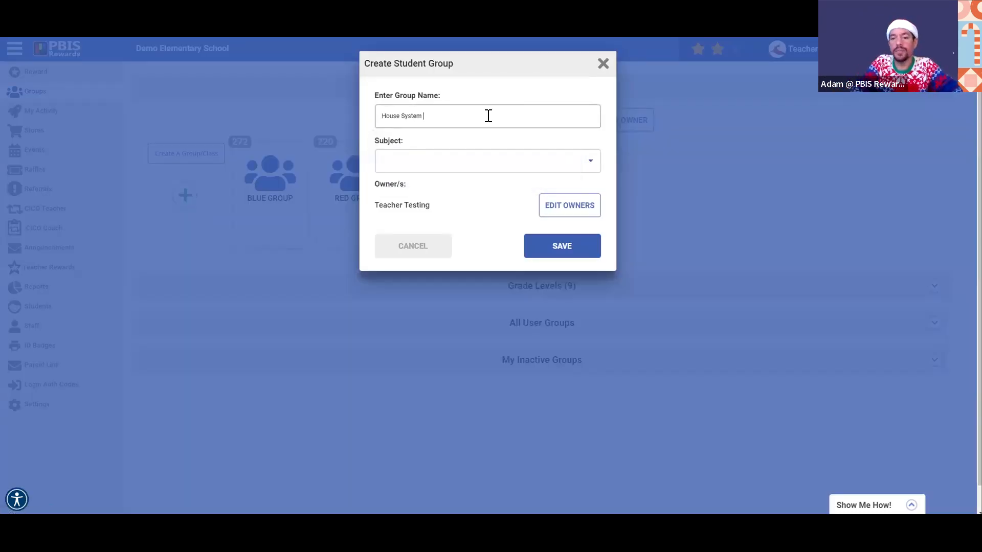
click(484, 161)
click(406, 287)
click(566, 253)
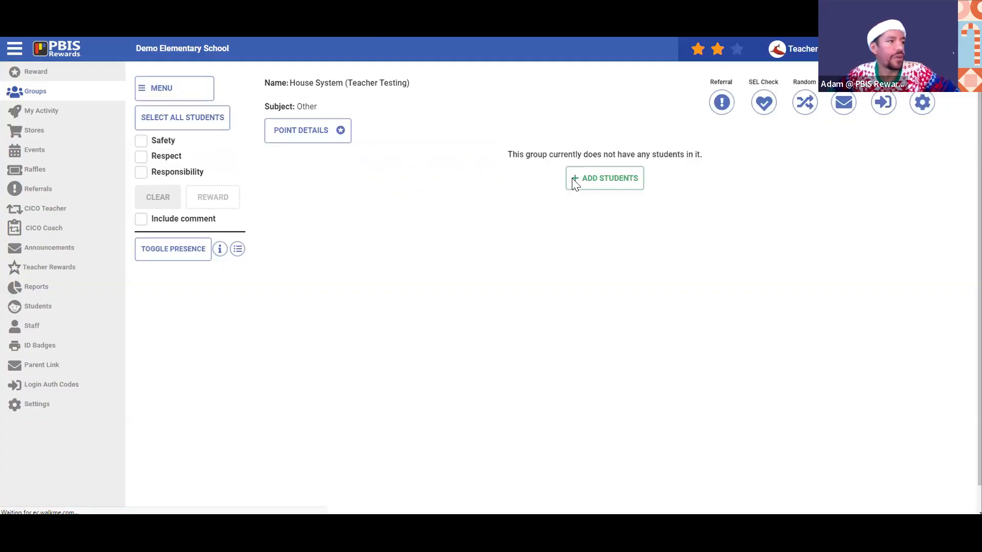
Add the student accounts Red Group and Blue Group to the House System group and save it.
click(575, 183)
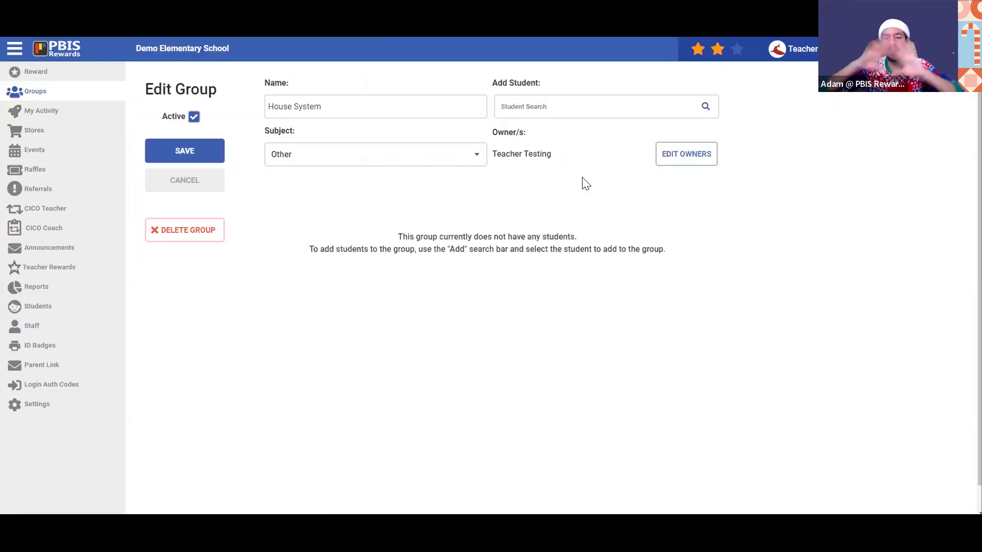
click(543, 108)
text(Red)
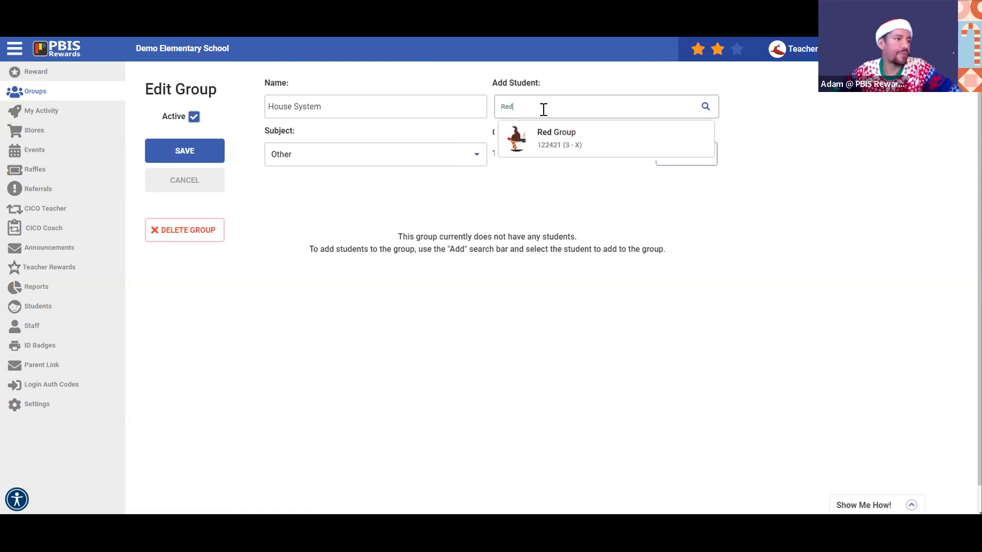
click(560, 149)
text(Blue)
click(587, 137)
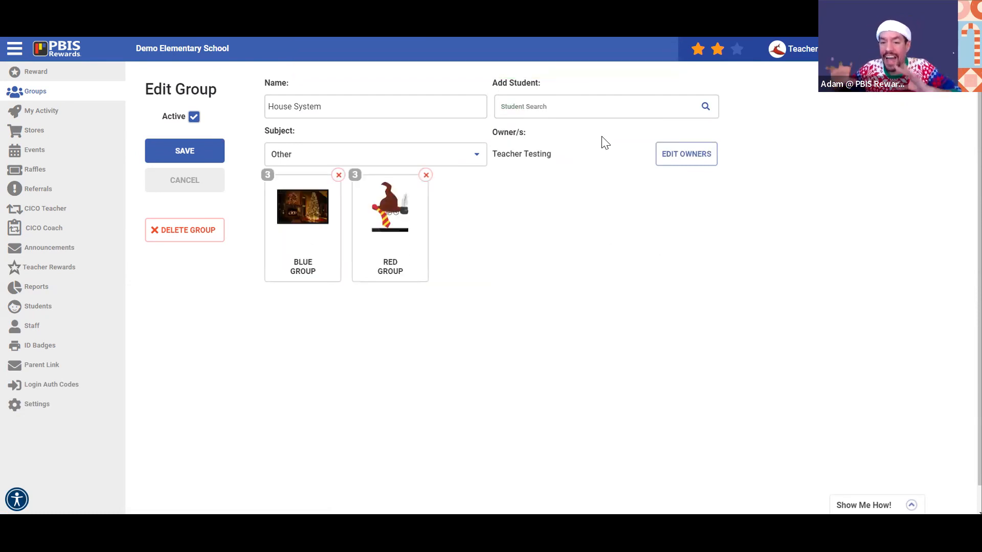
click(192, 152)
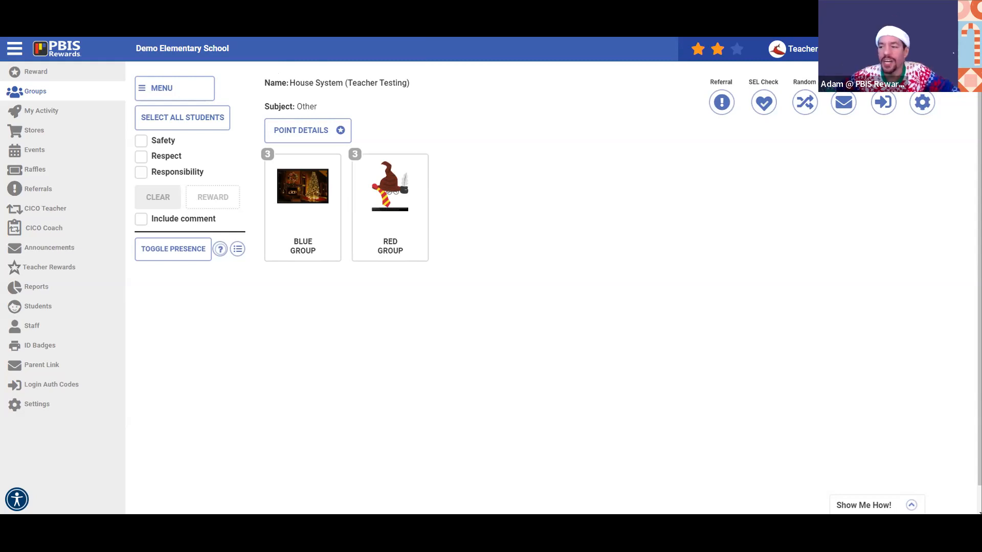
key(alt+Tab)
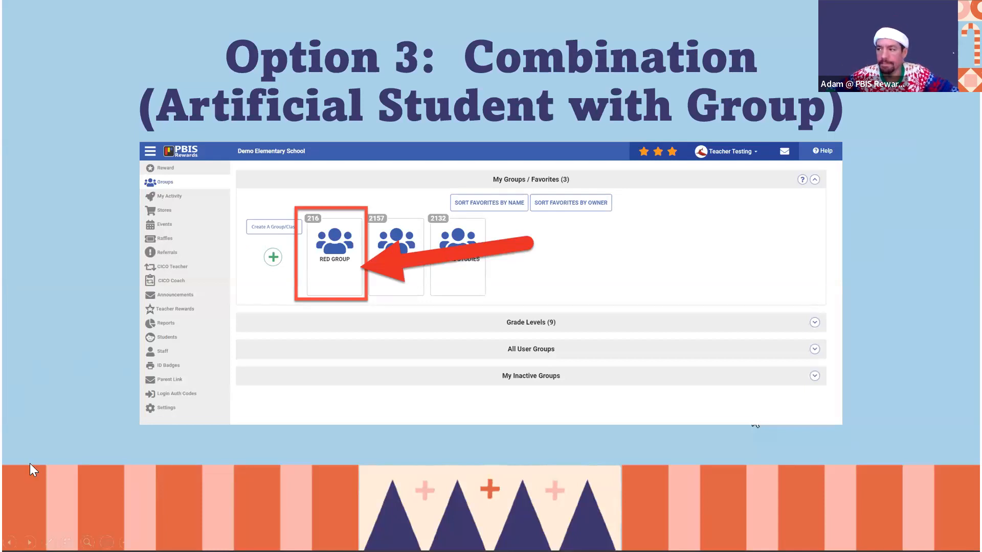
key(Right)
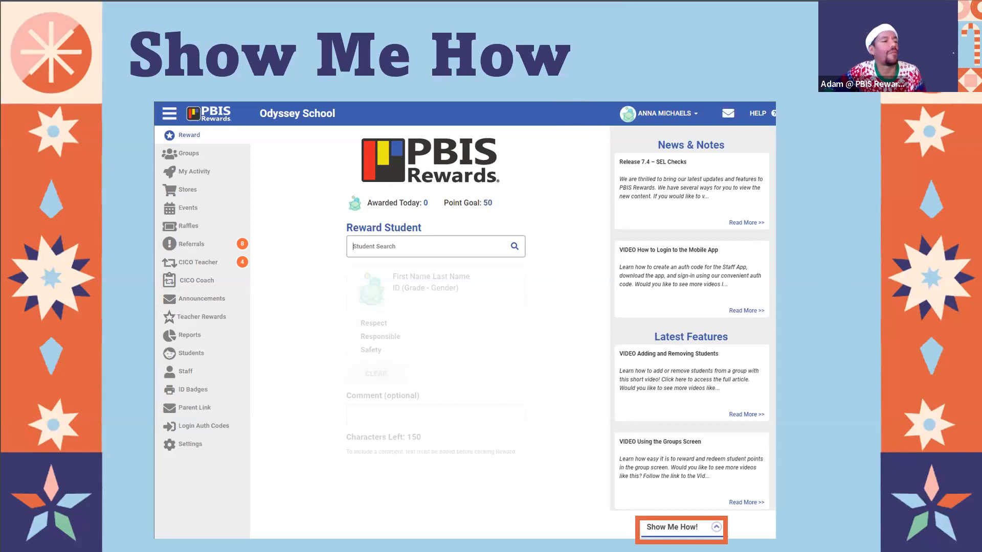
key(Right)
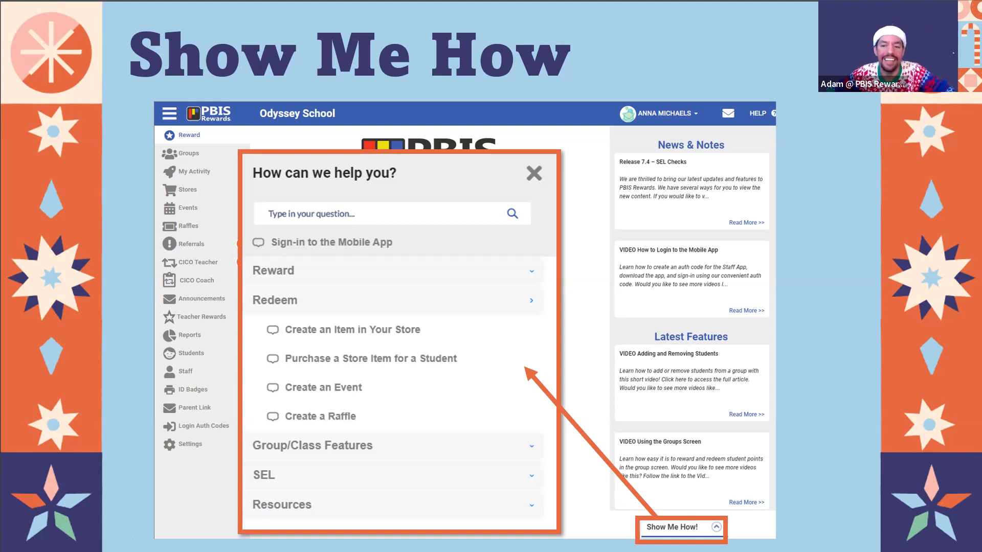
click(558, 224)
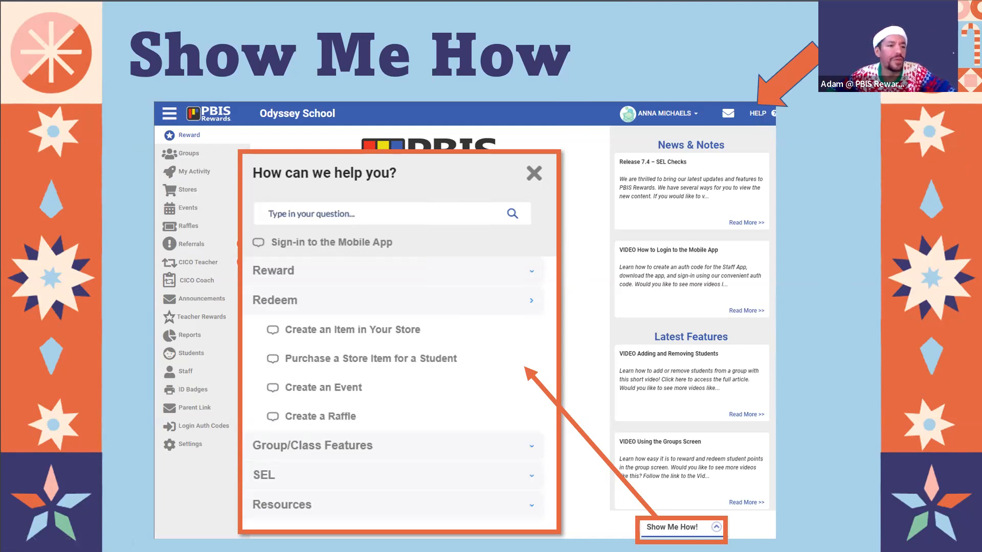
key(Right)
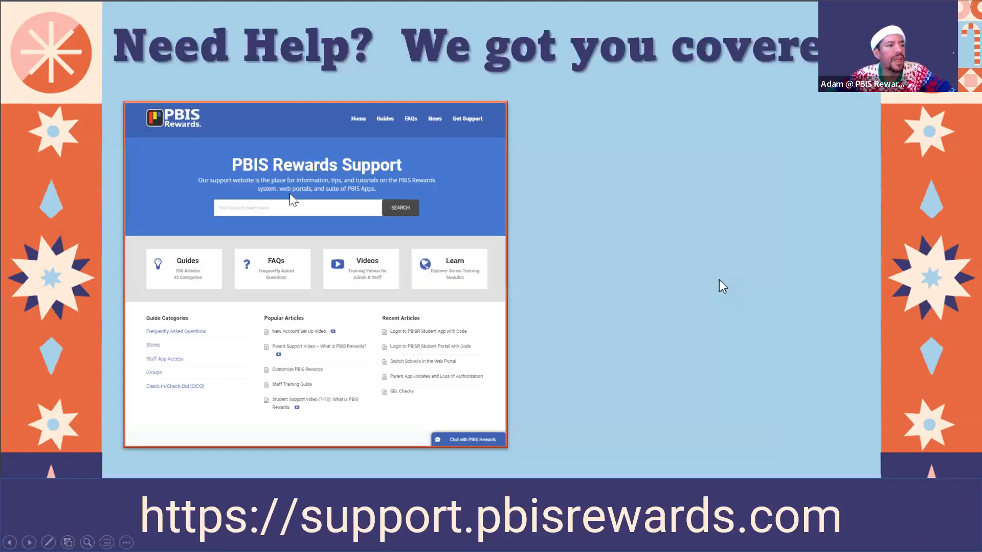